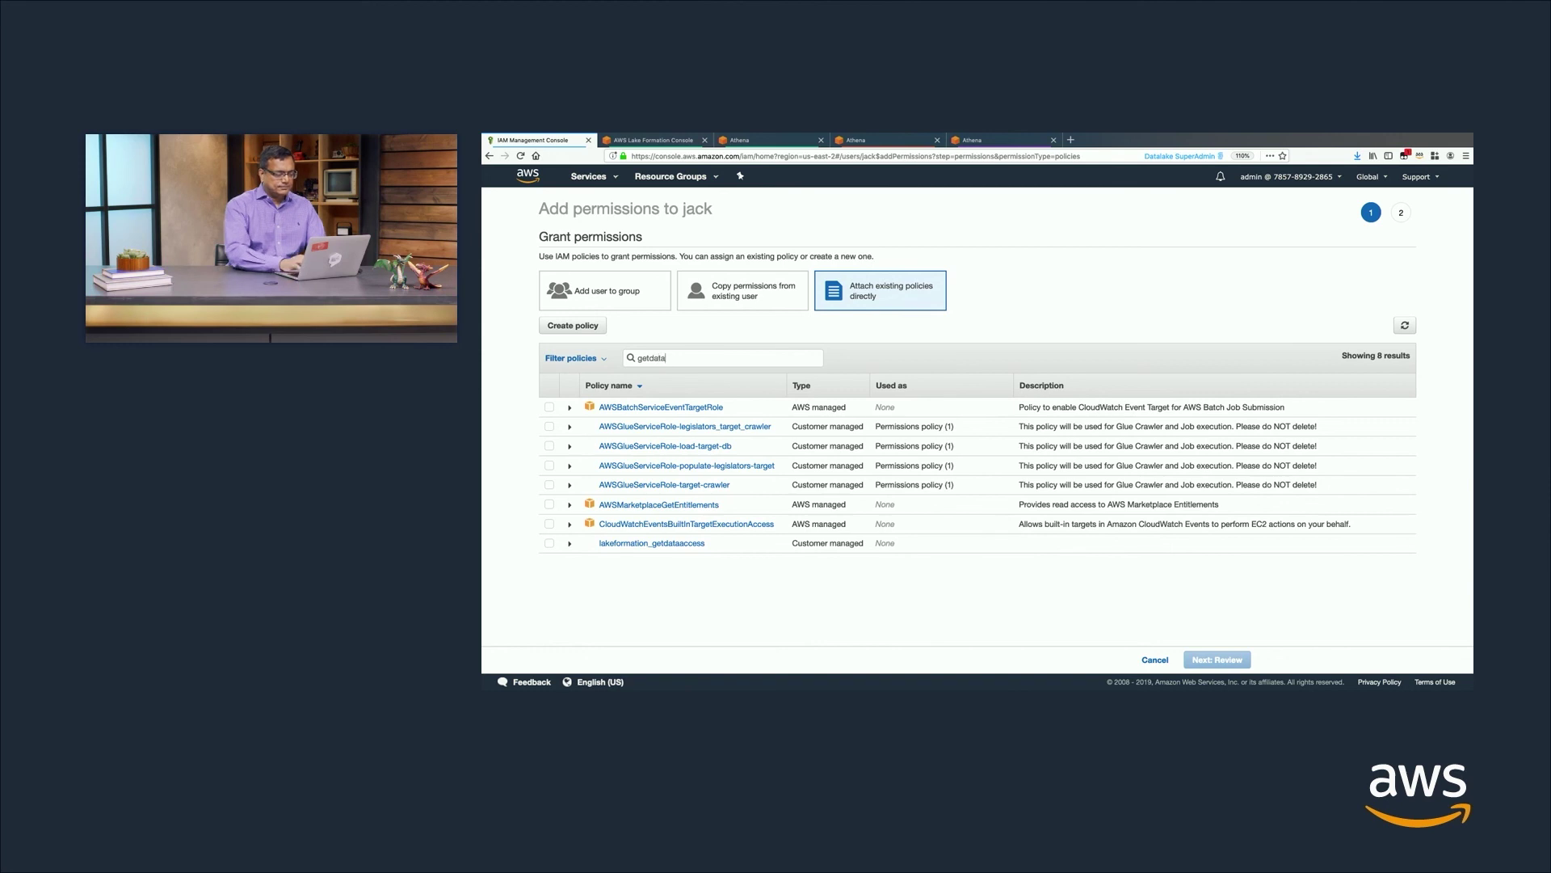
Open the lakeformation_getdataaccess policy and examine its JSON statement granting lakeformation:getDataAccess
left_click(689, 408)
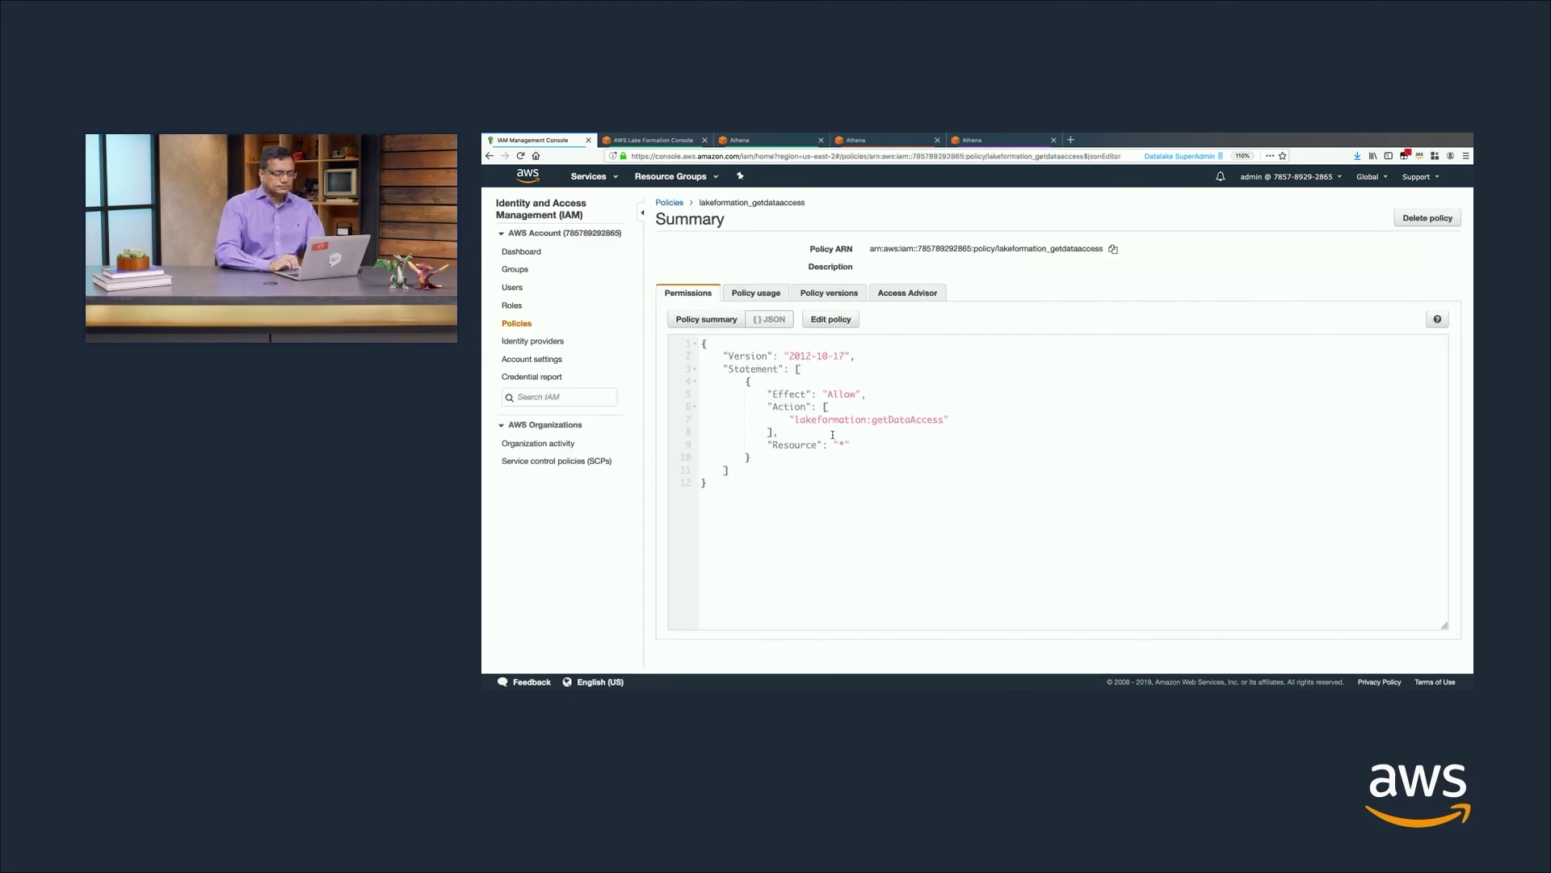
left_click_drag(703, 342, 743, 485)
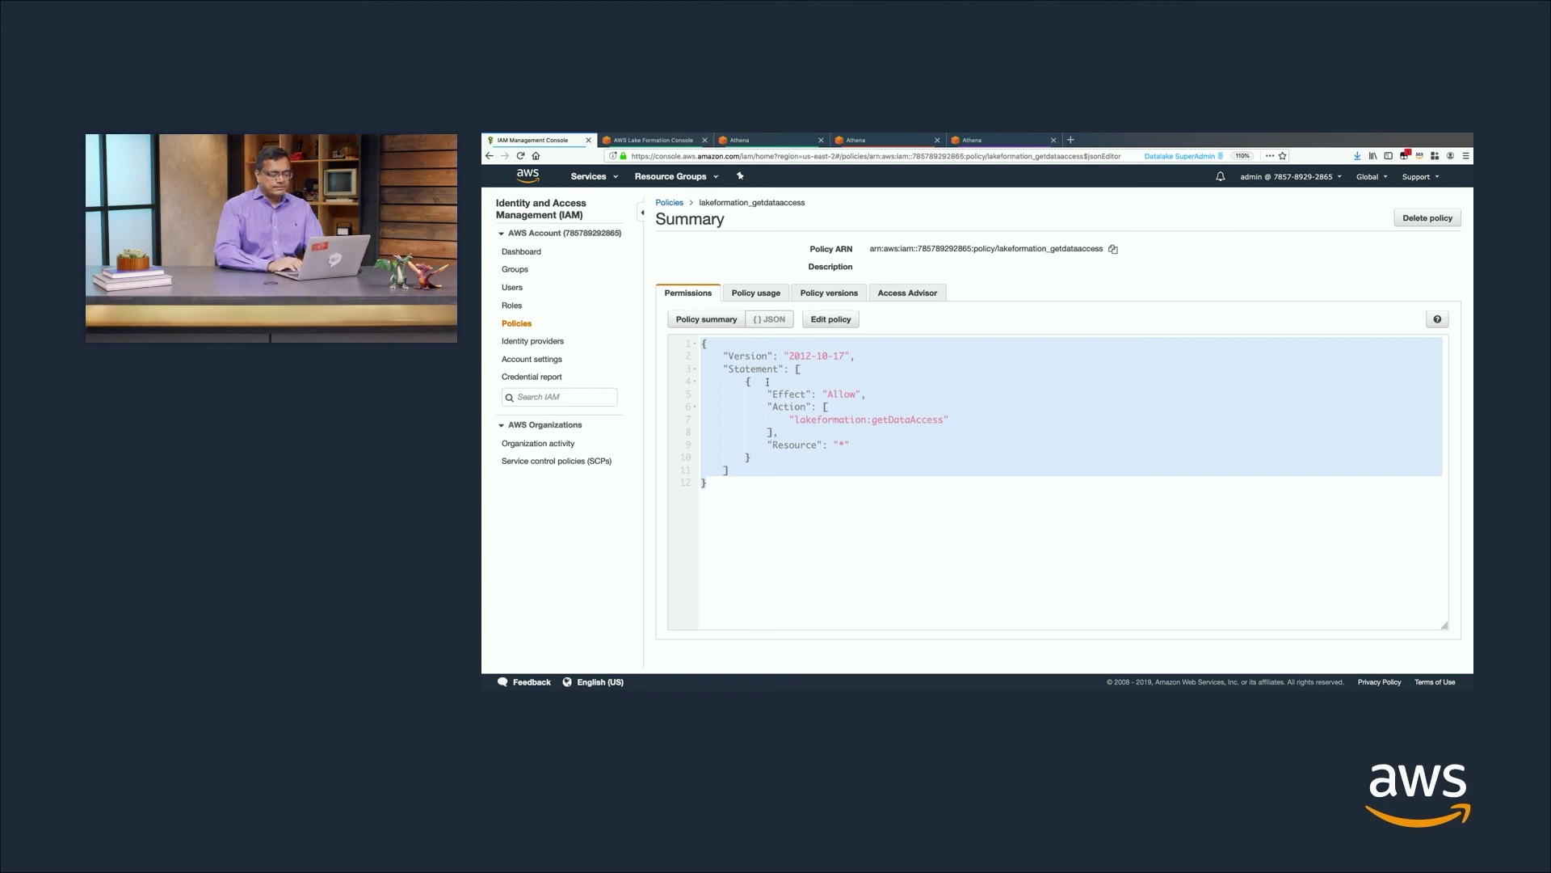
scroll(630, 289, "left", 3)
left_click(630, 289)
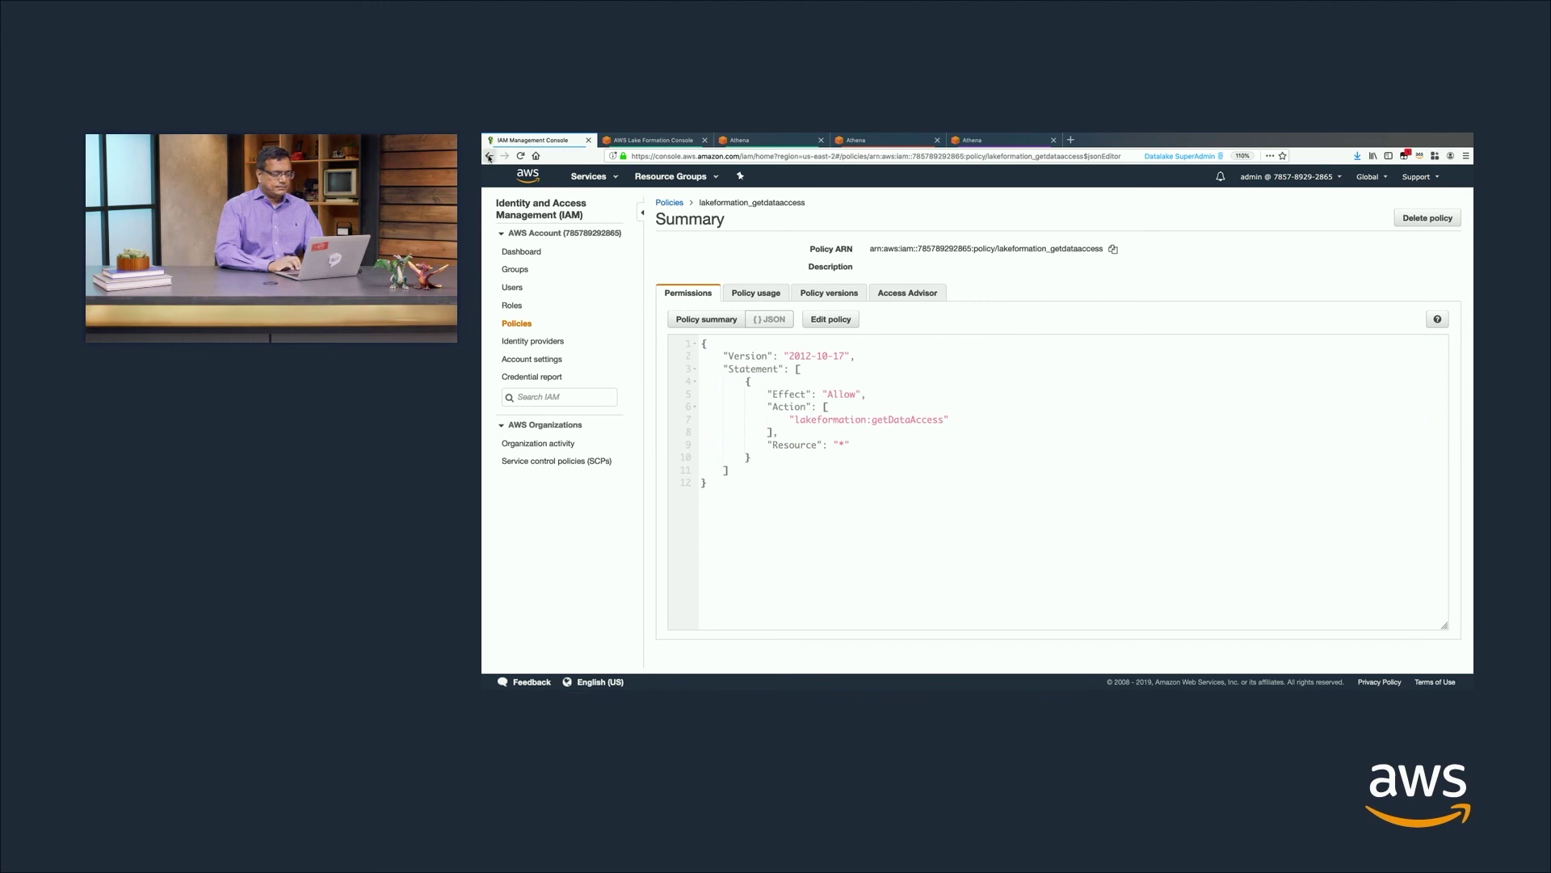
Attach the existing lakeformation_getdataaccess policy directly to the IAM user listed just below datalake_user_redshift
left_click(512, 287)
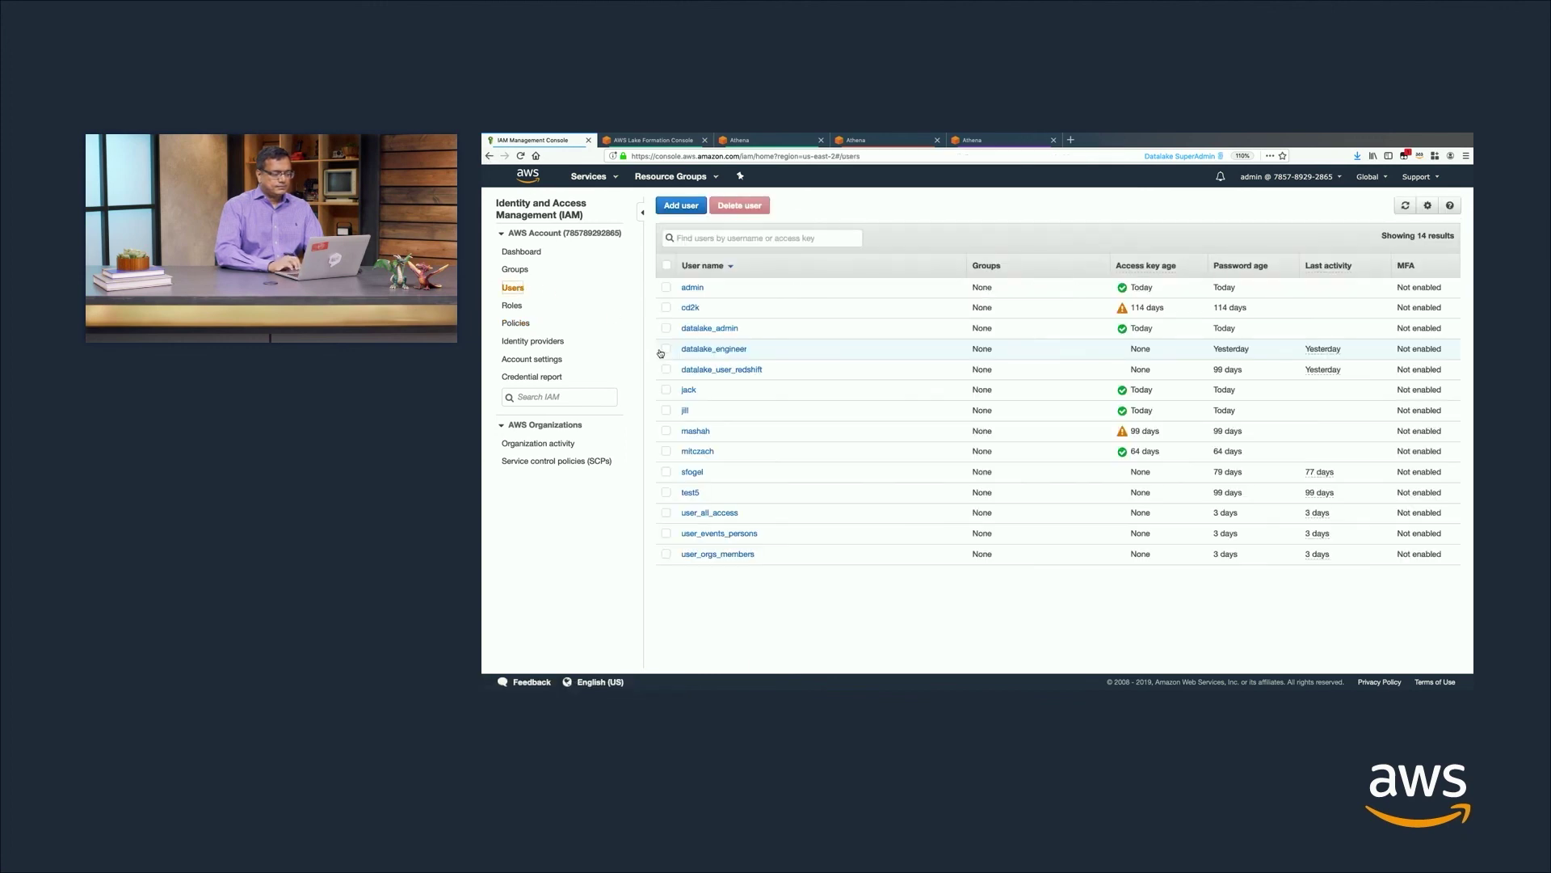
left_click(690, 390)
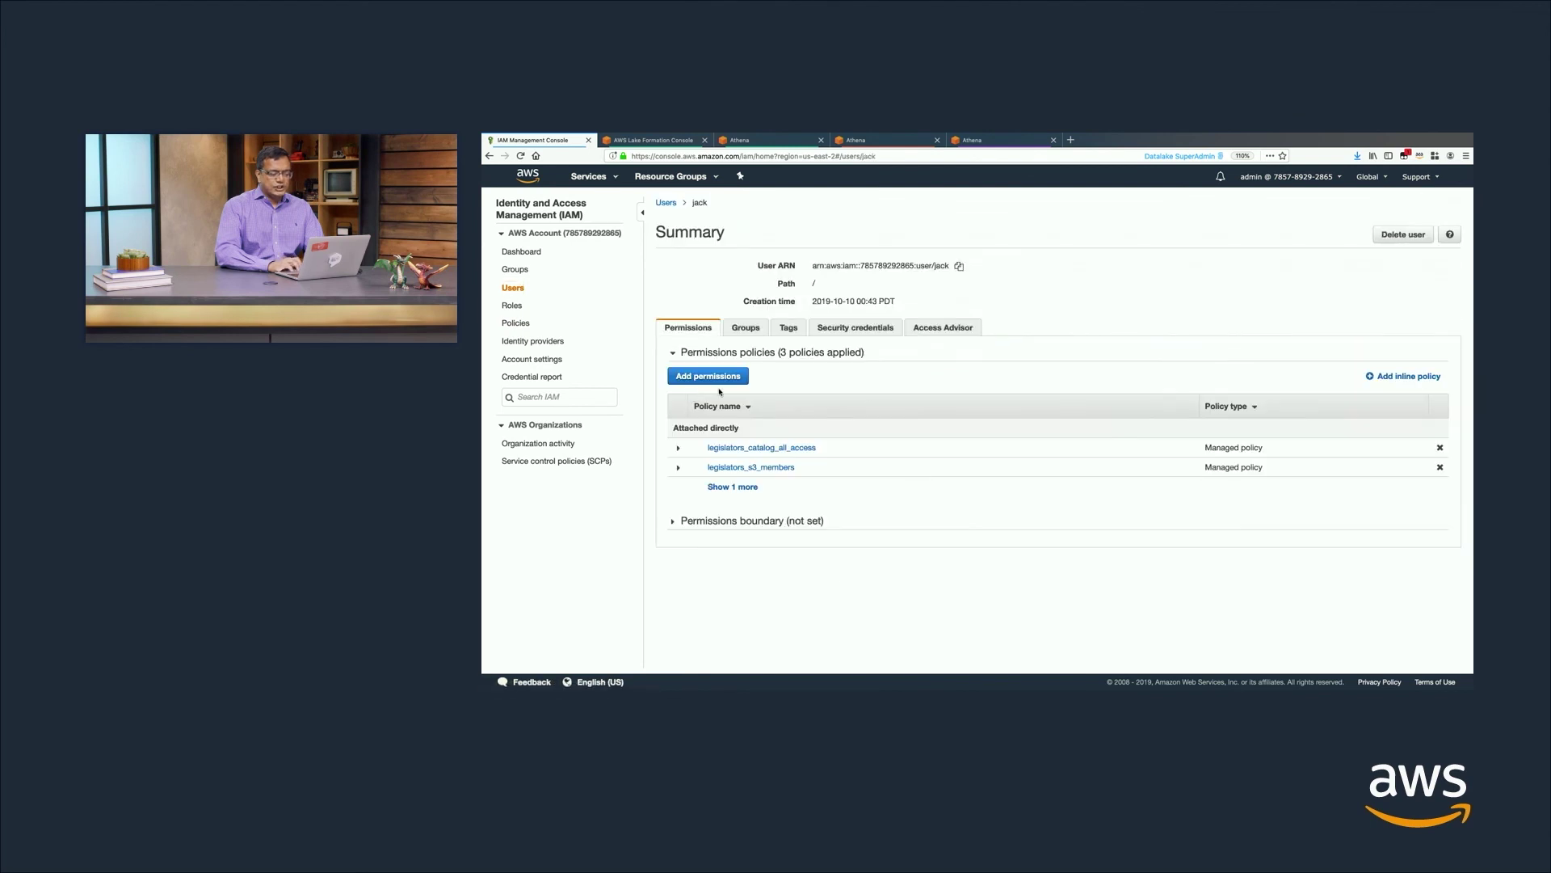
left_click(708, 376)
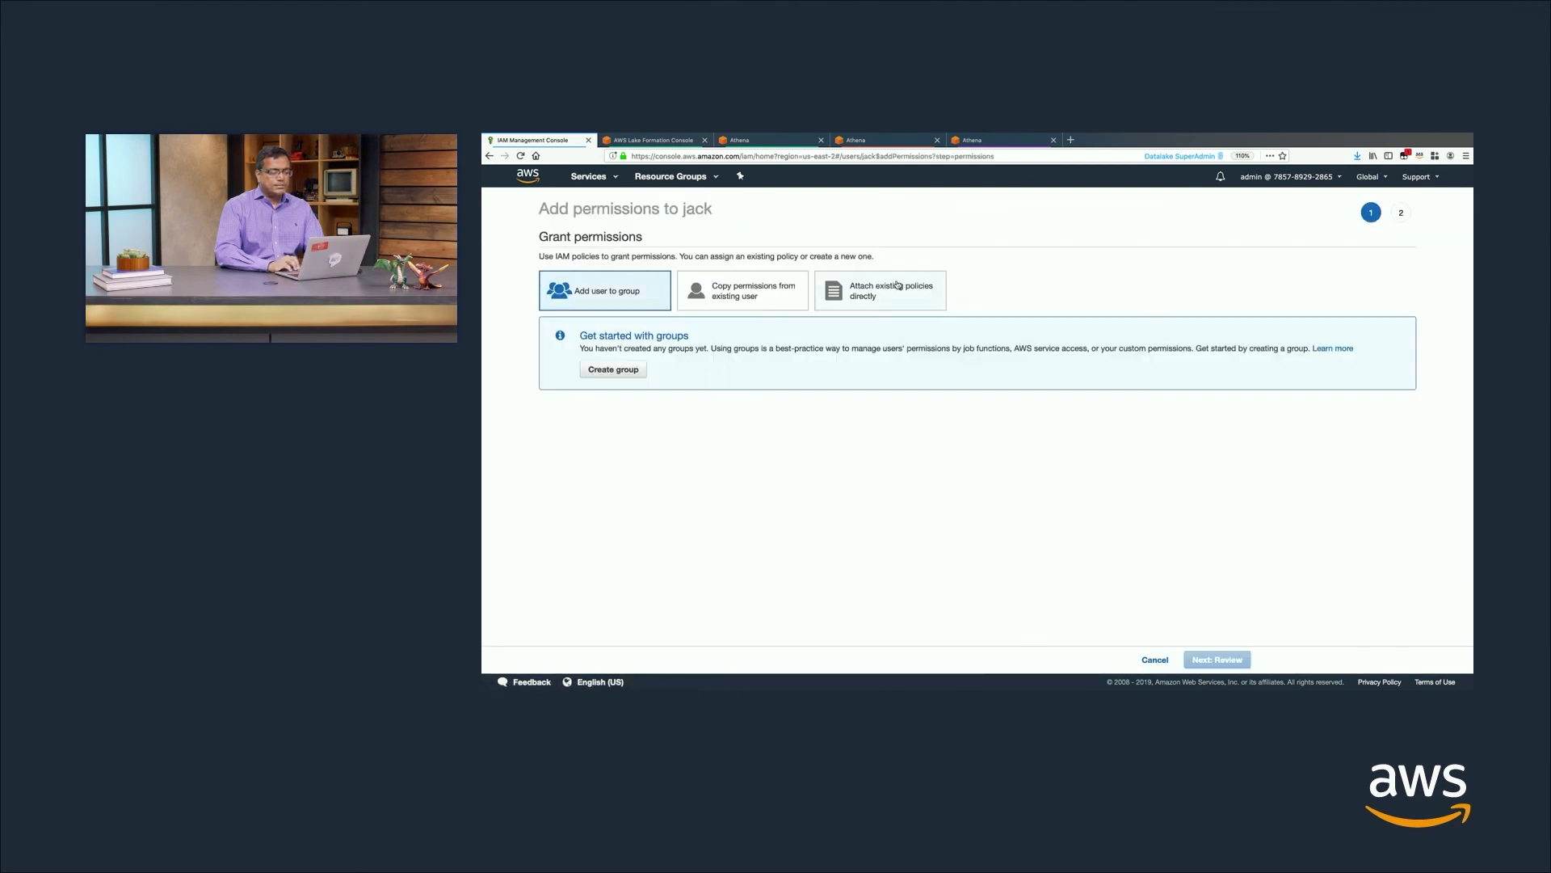
left_click(898, 285)
type("getdata")
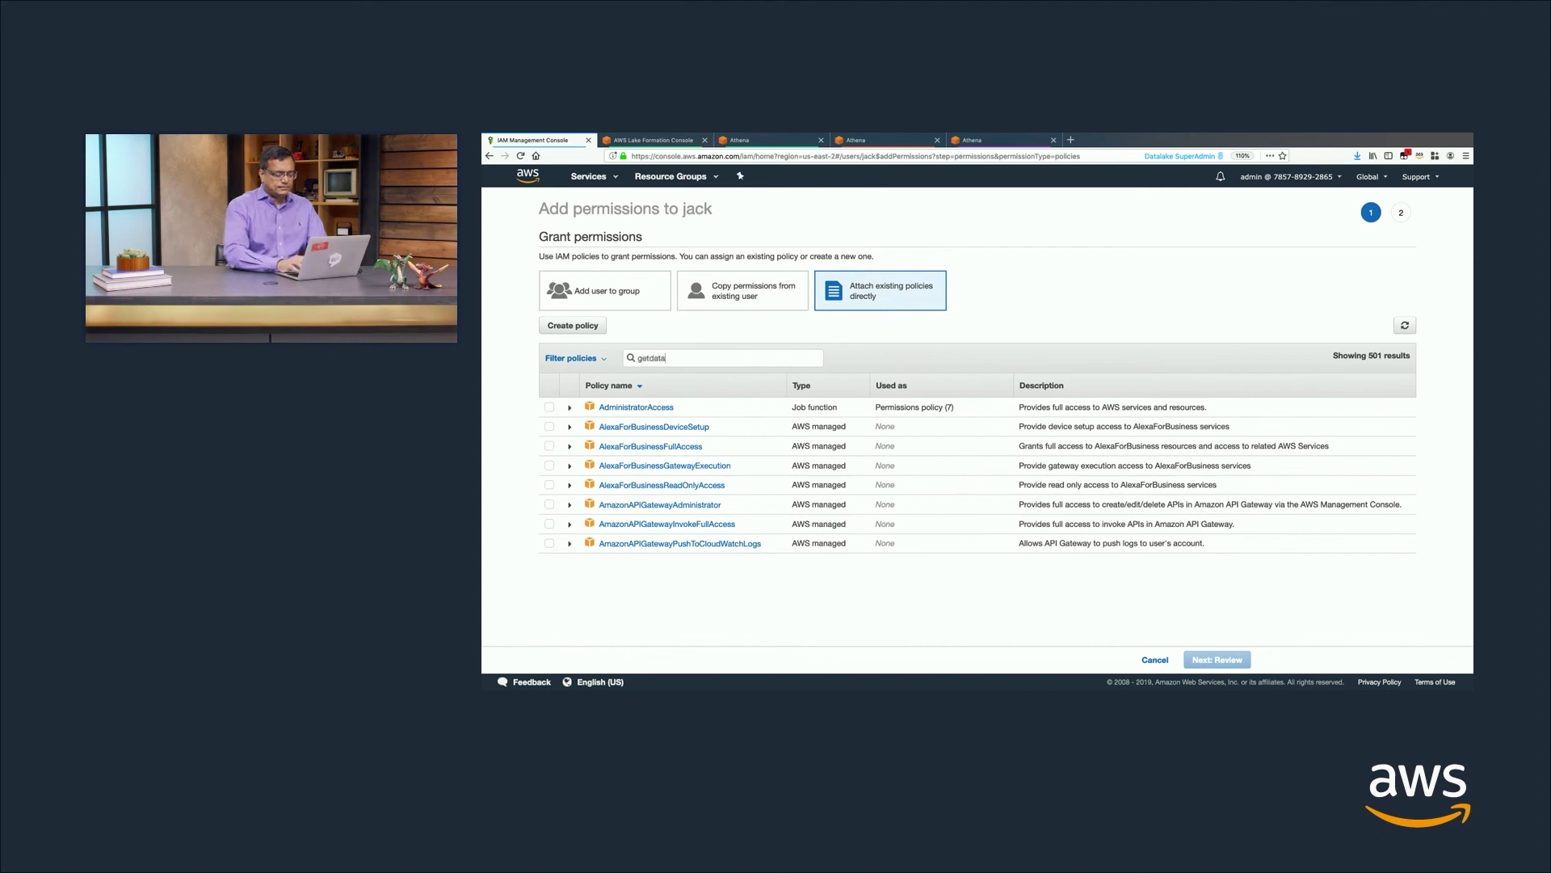
type("access")
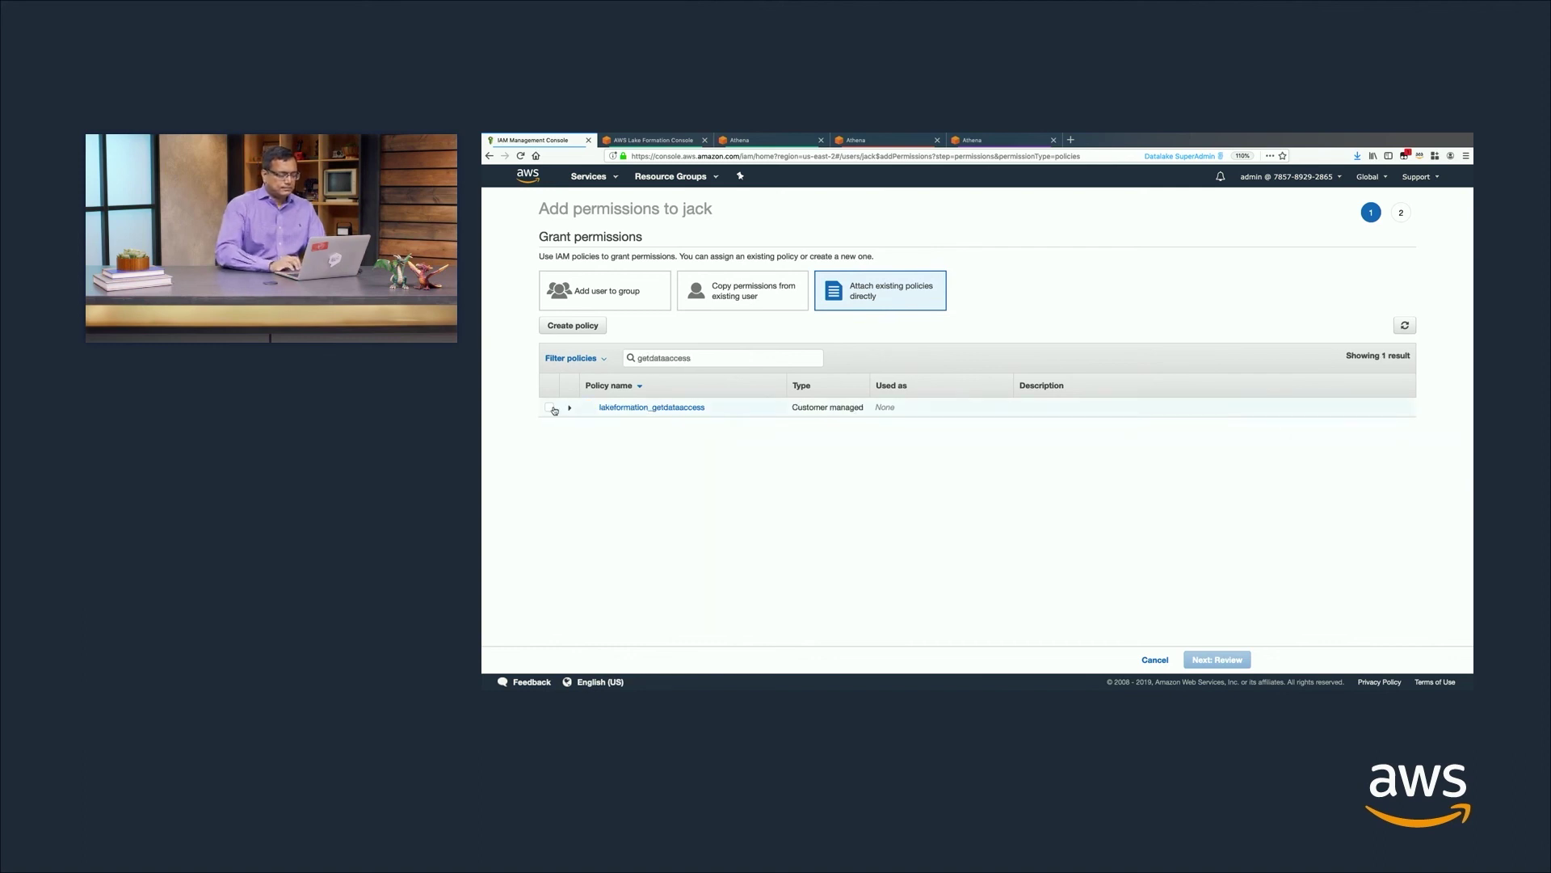
left_click(549, 407)
left_click(1224, 661)
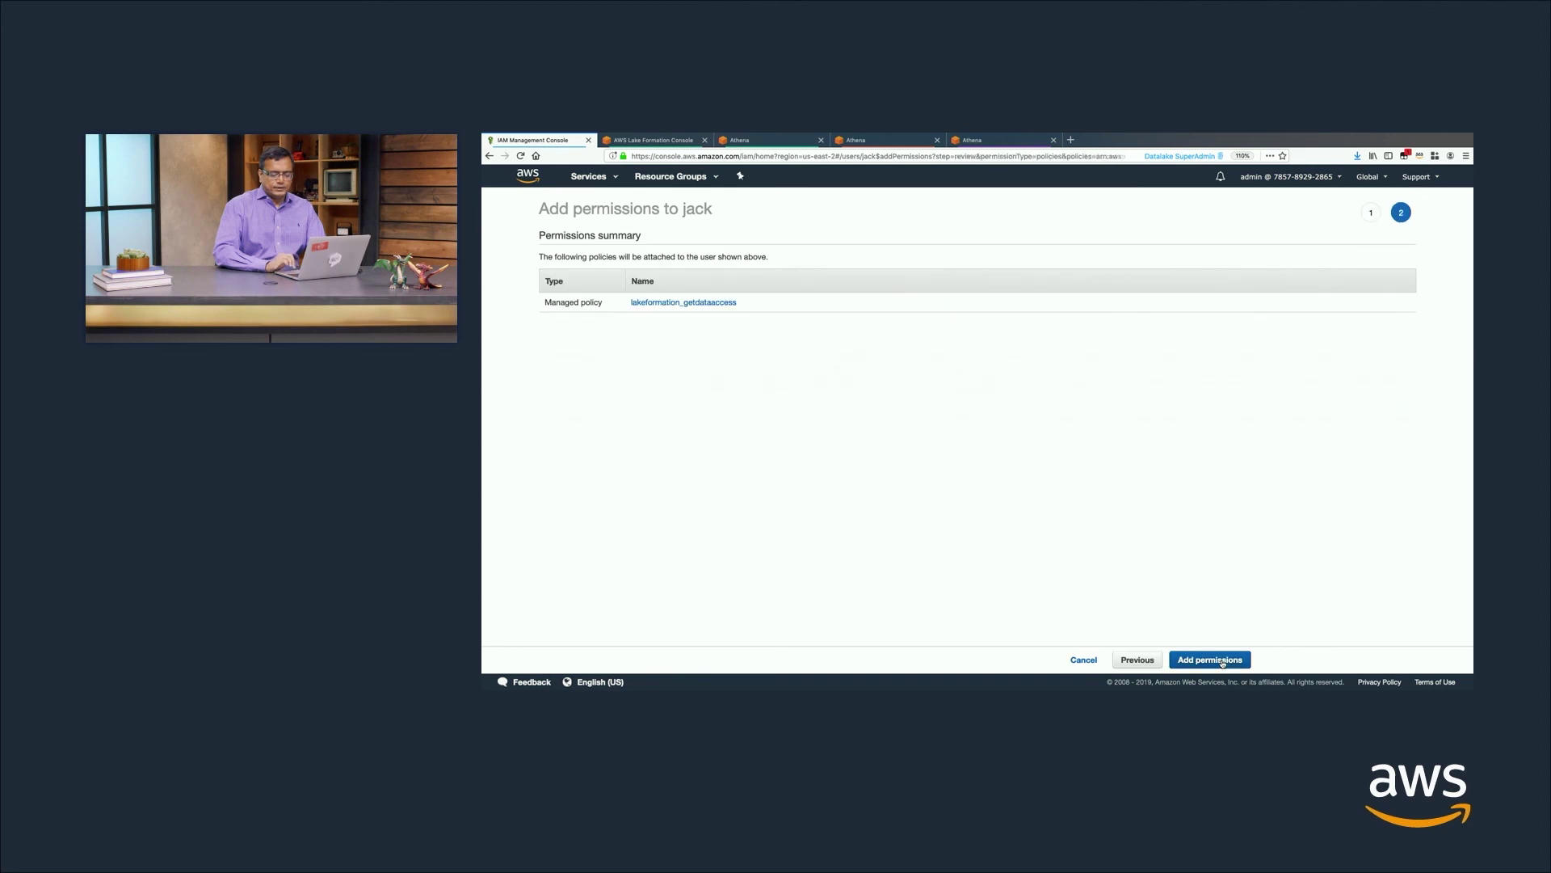
left_click(1222, 660)
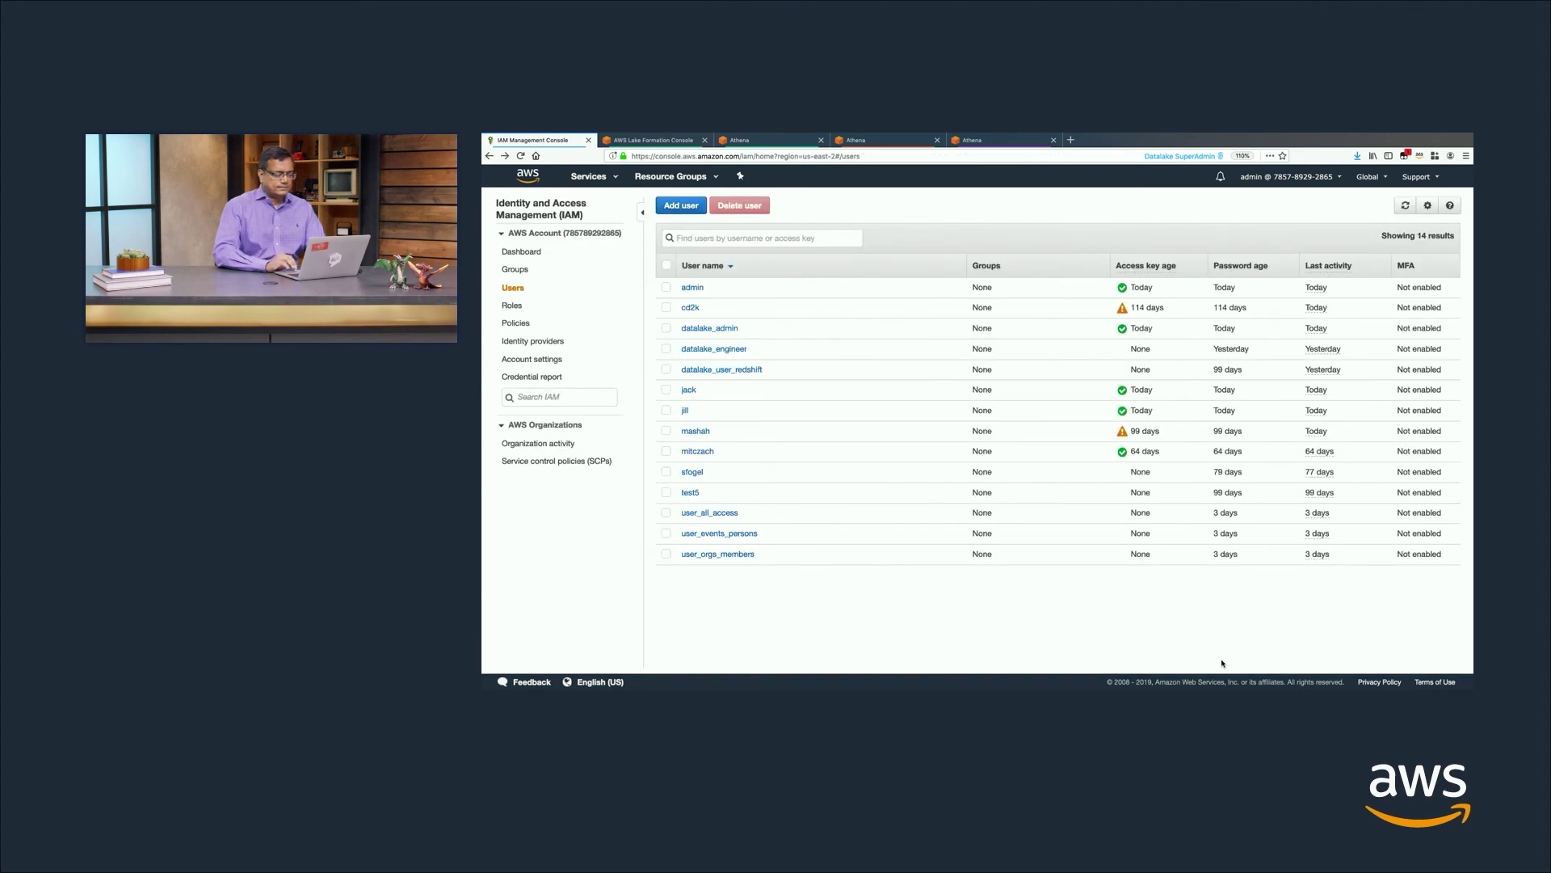
Attach the existing lakeformation_getdataaccess policy directly to the second IAM user listed below datalake_user_redshift
left_click(685, 410)
left_click(690, 380)
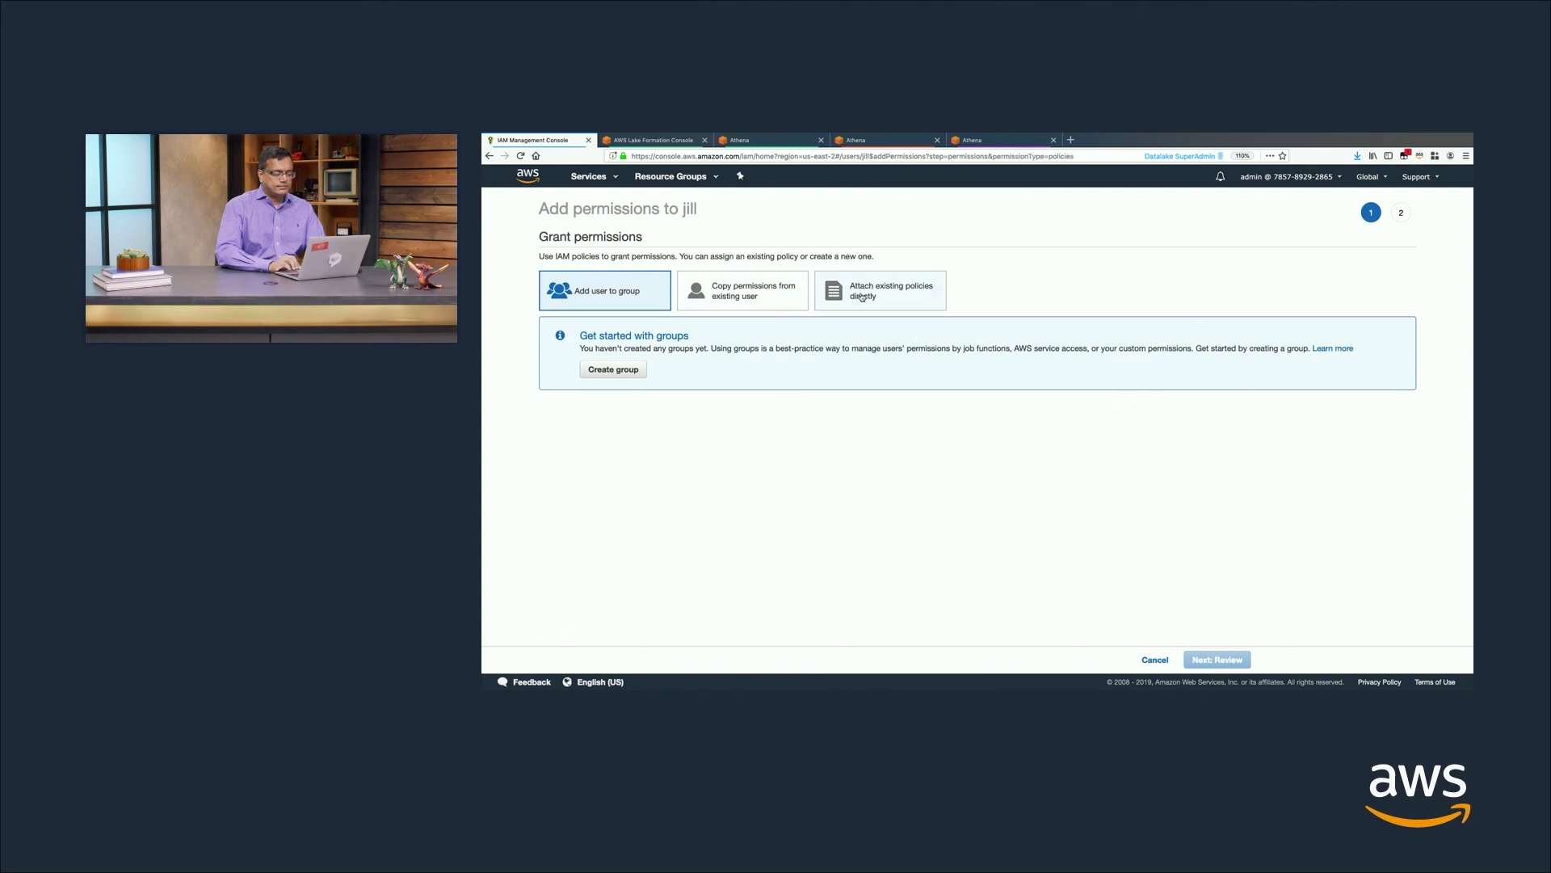
left_click(862, 296)
left_click(752, 362)
type("get")
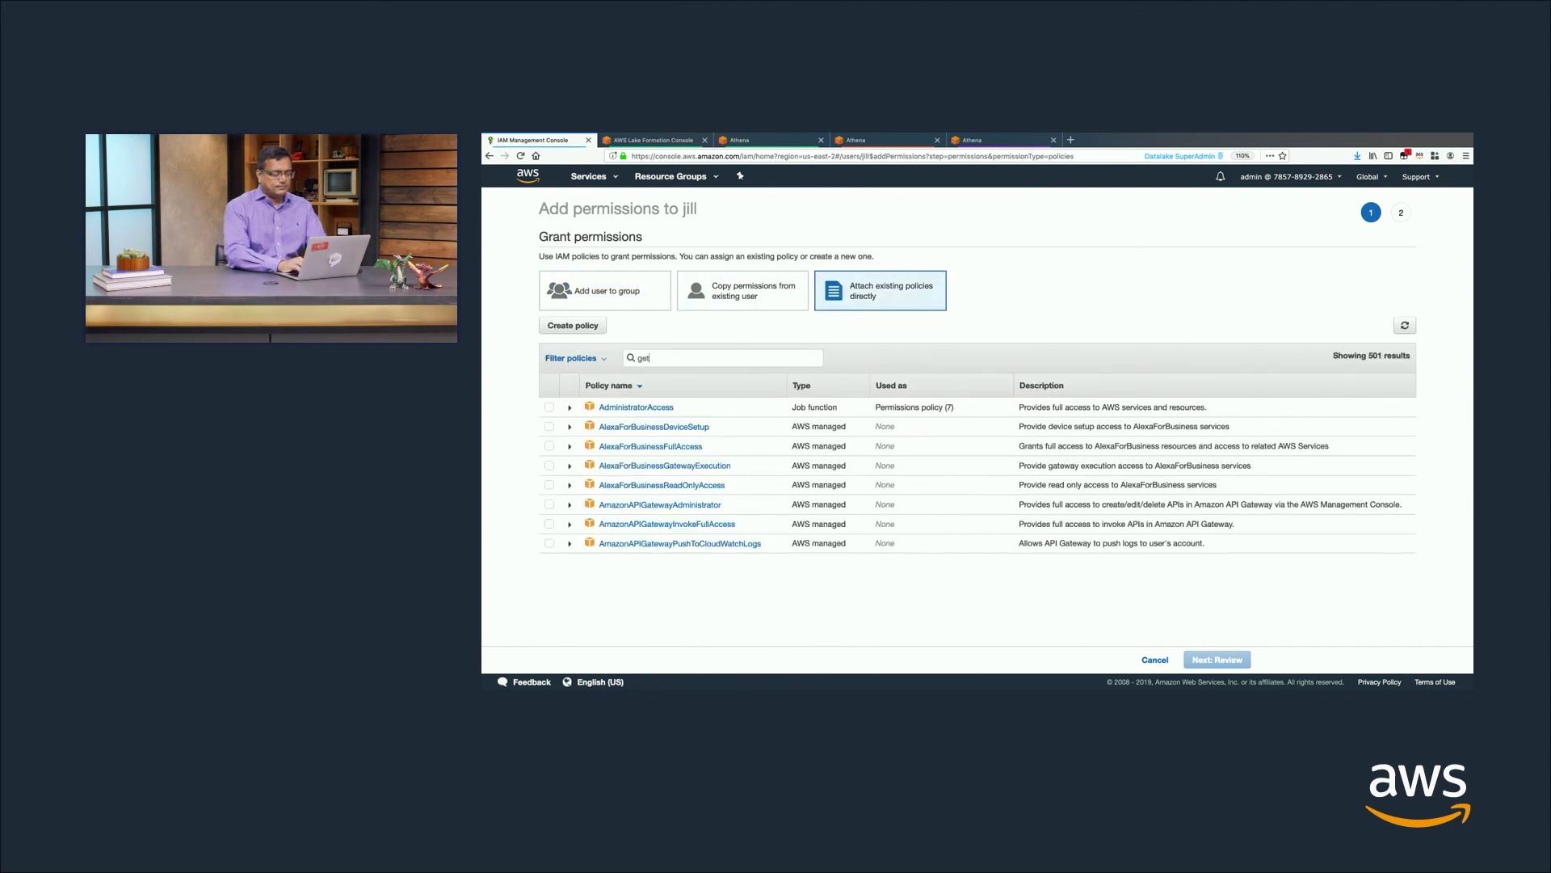
type("dataaccess")
left_click(549, 407)
left_click(1210, 664)
left_click(1210, 664)
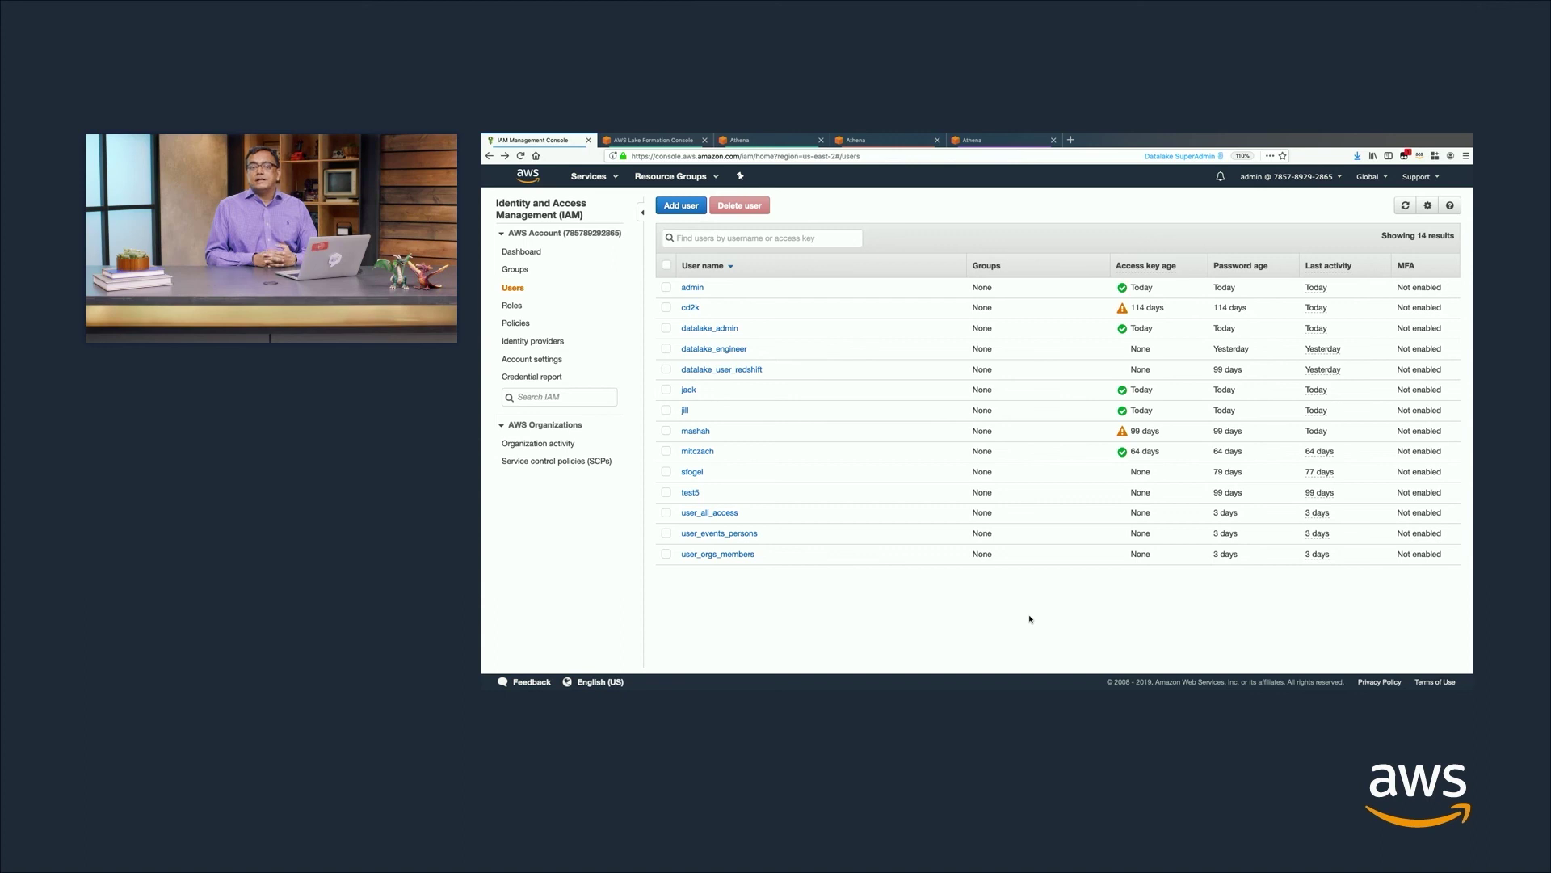
Switch to Lake Formation and start registering a data lake location, choosing the S3 bucket cmhlegislators as its path
left_click(685, 146)
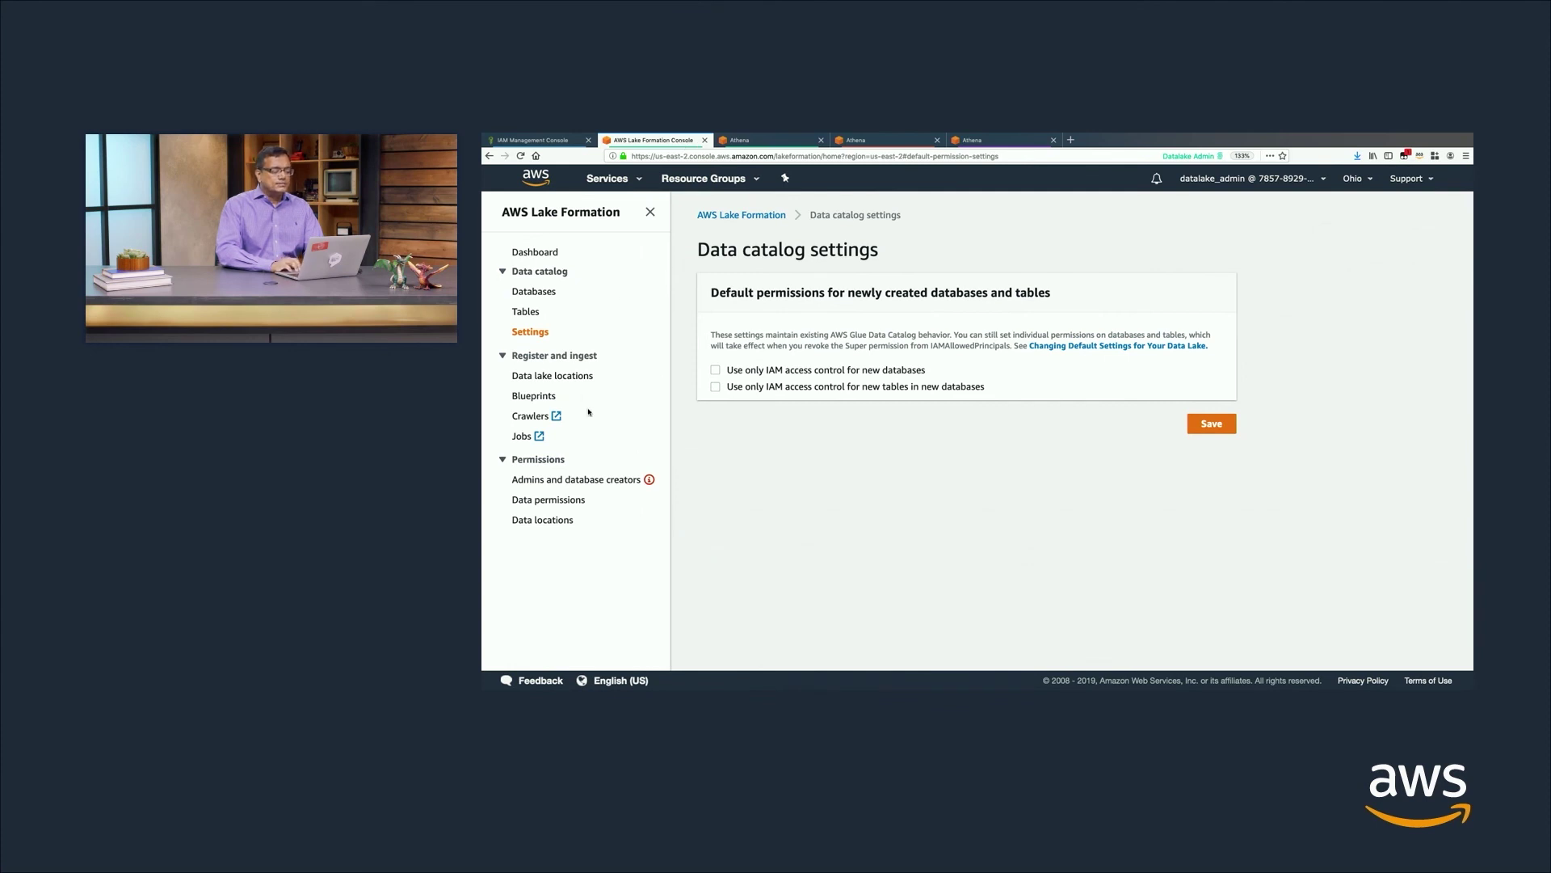
left_click(568, 377)
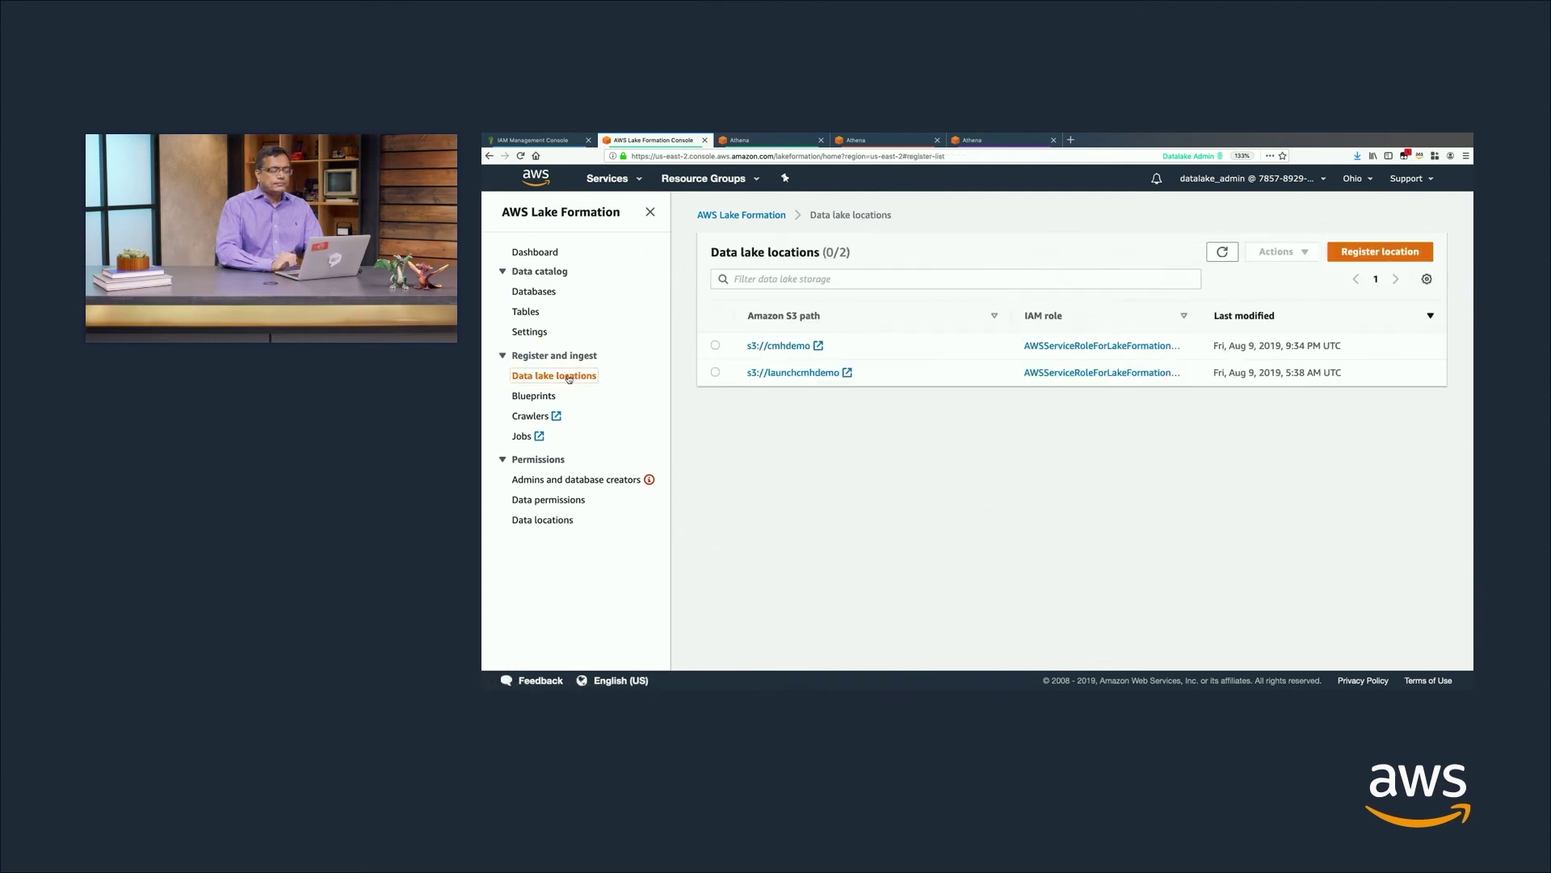
left_click(1378, 253)
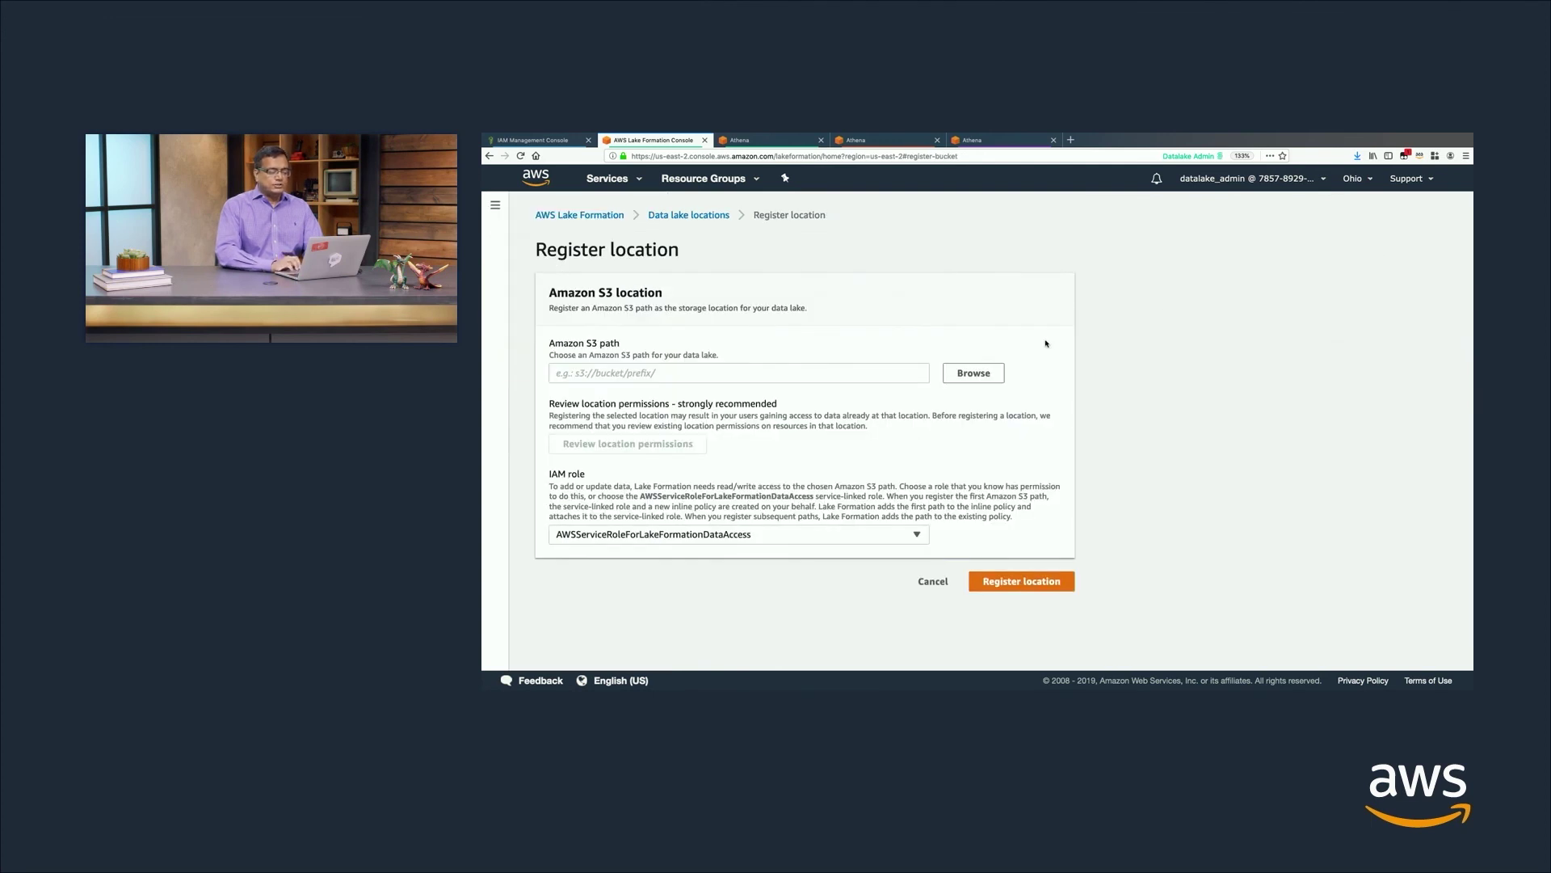
left_click(985, 377)
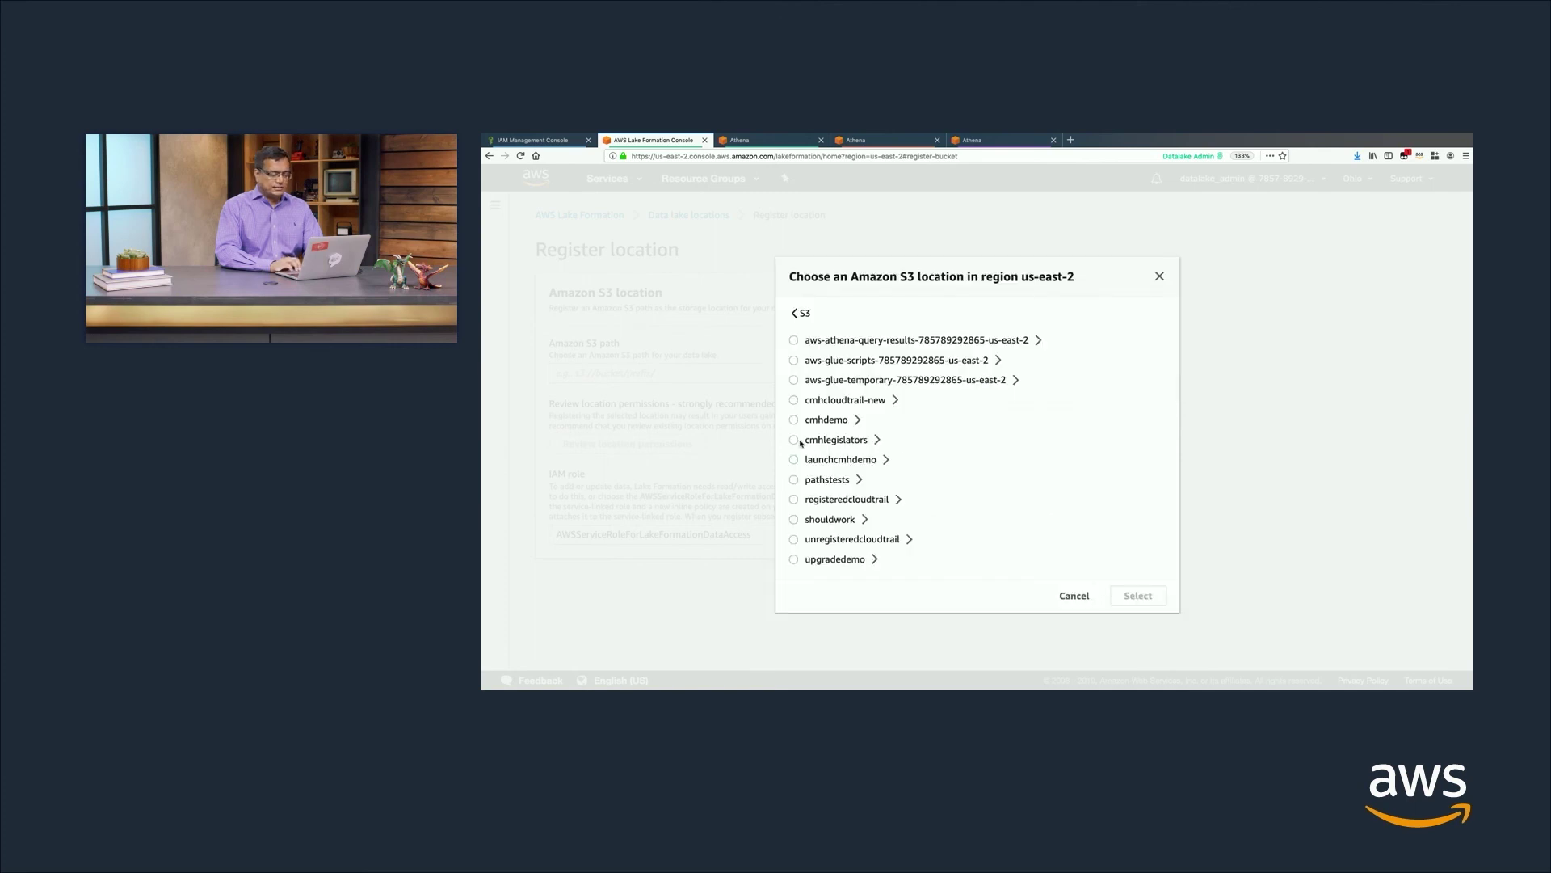
left_click(795, 440)
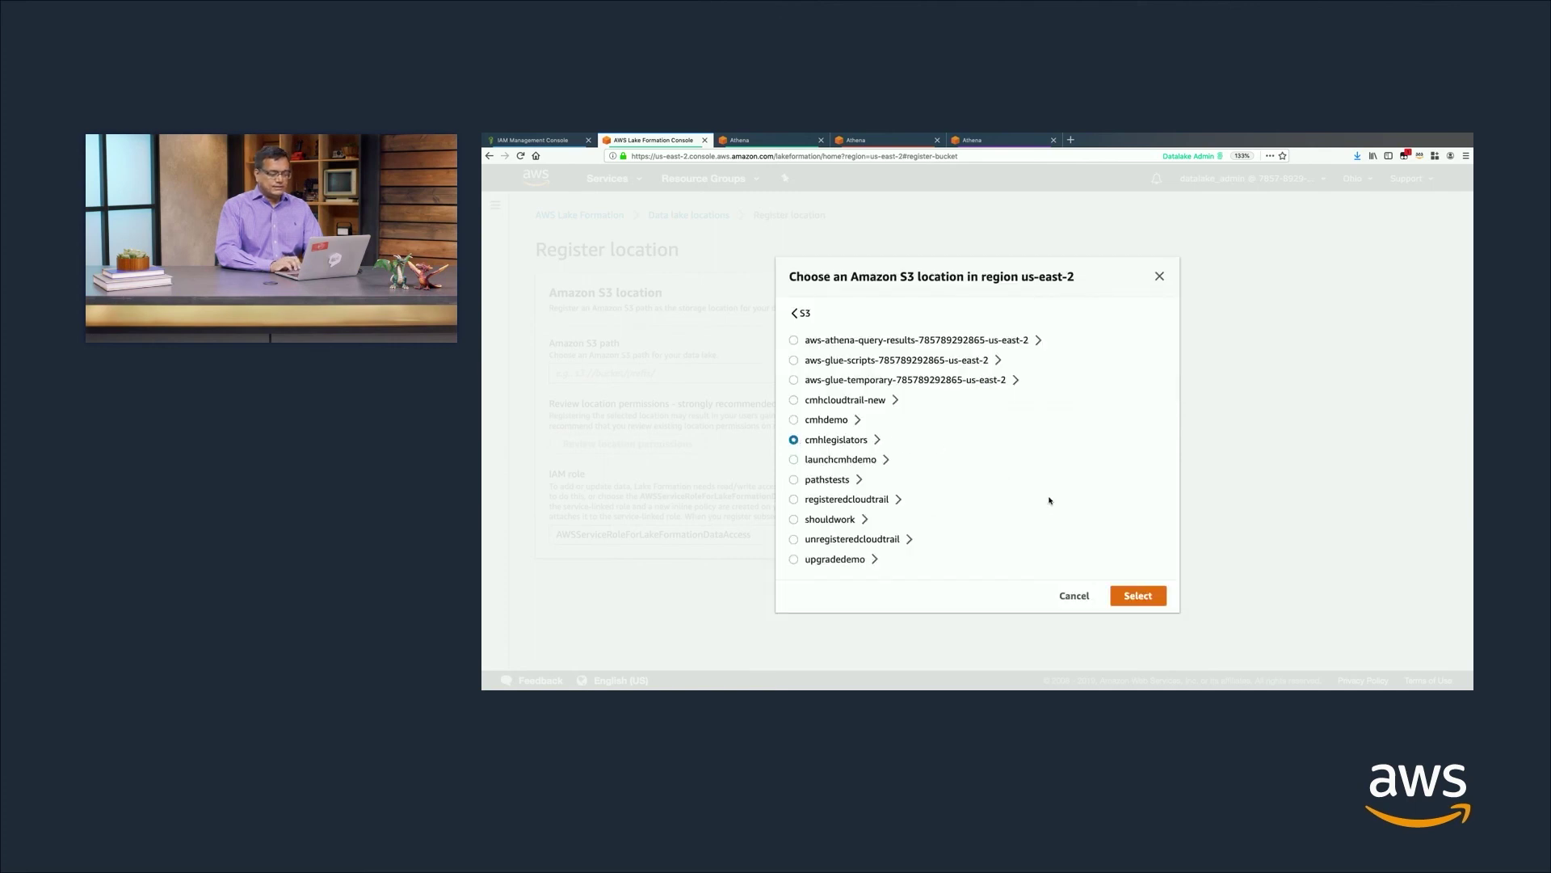
left_click(1141, 598)
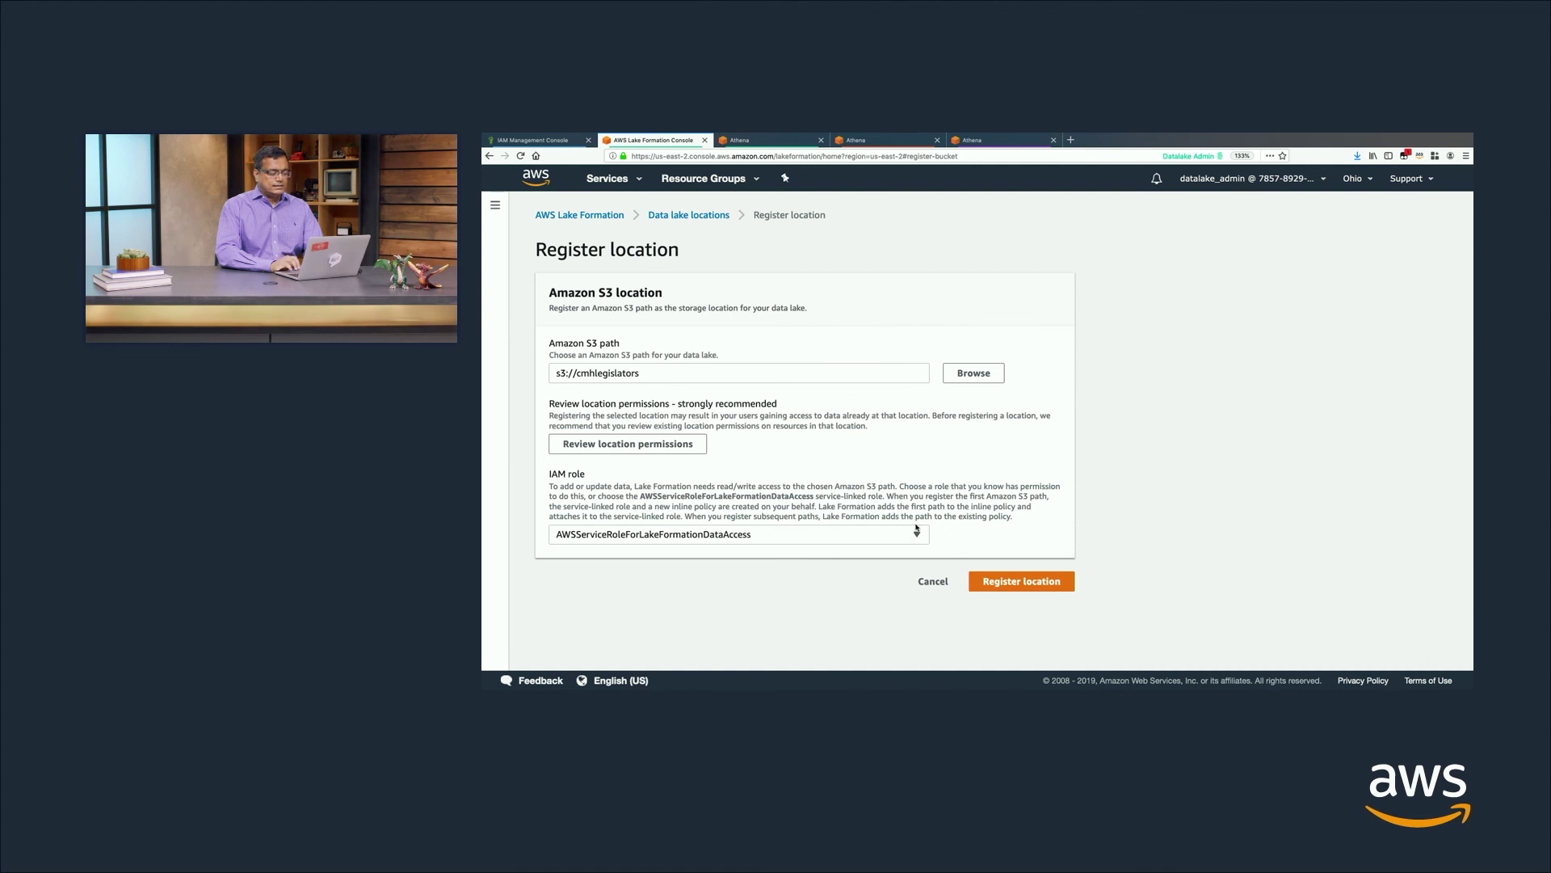
Review the existing location permissions for s3://cmhlegislators and register the location with the AWSServiceRoleForLakeFormationDataAccess role
left_click(660, 444)
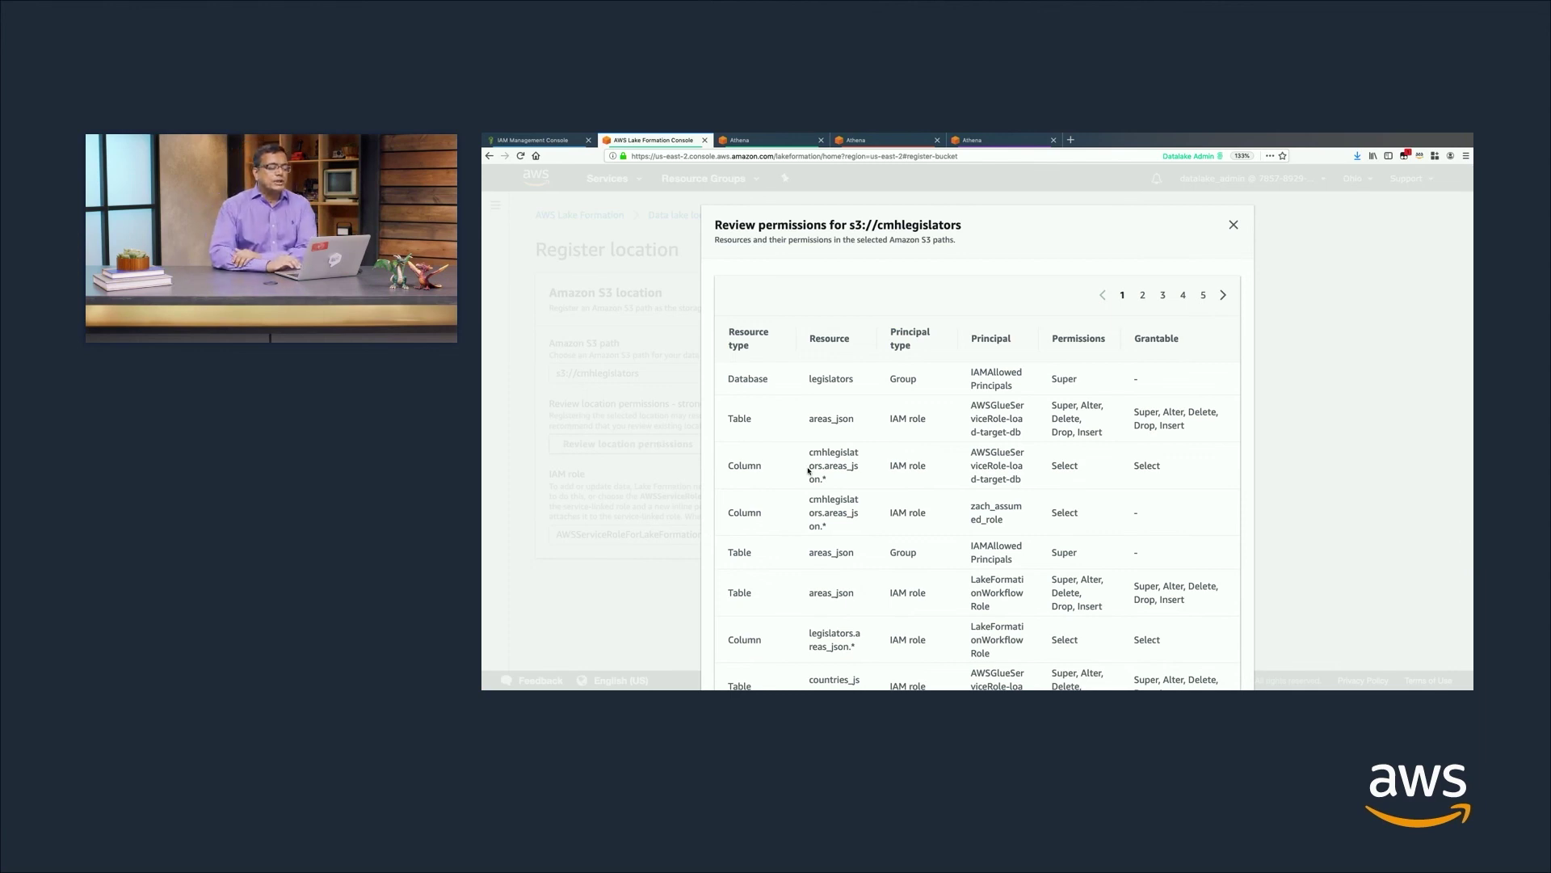
scroll(808, 471, "down", 1)
scroll(808, 471, "down", 3)
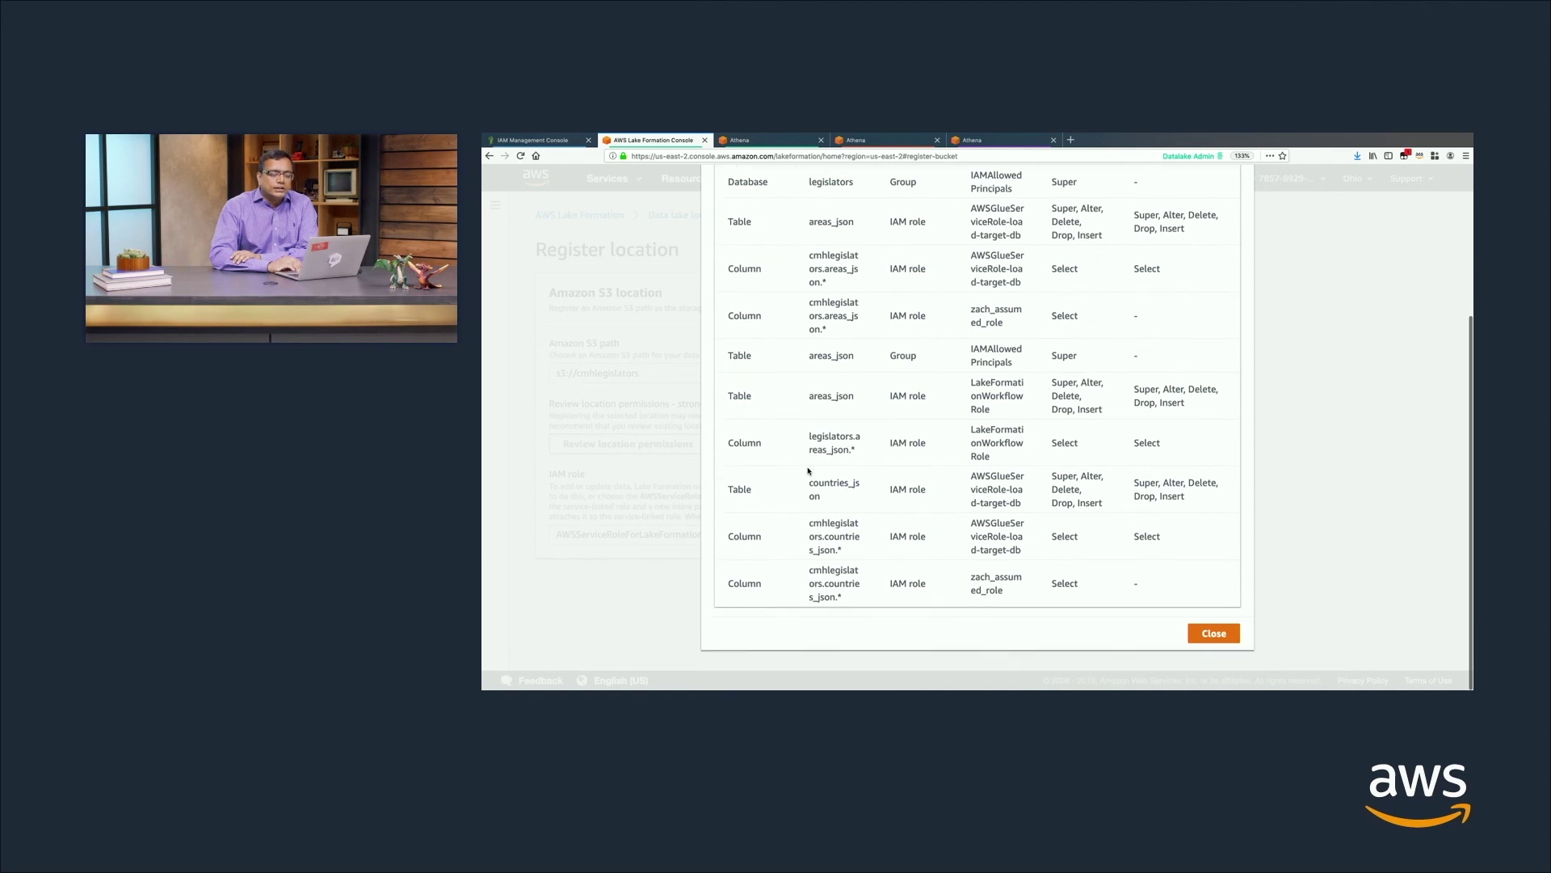
scroll(808, 471, "up", 4)
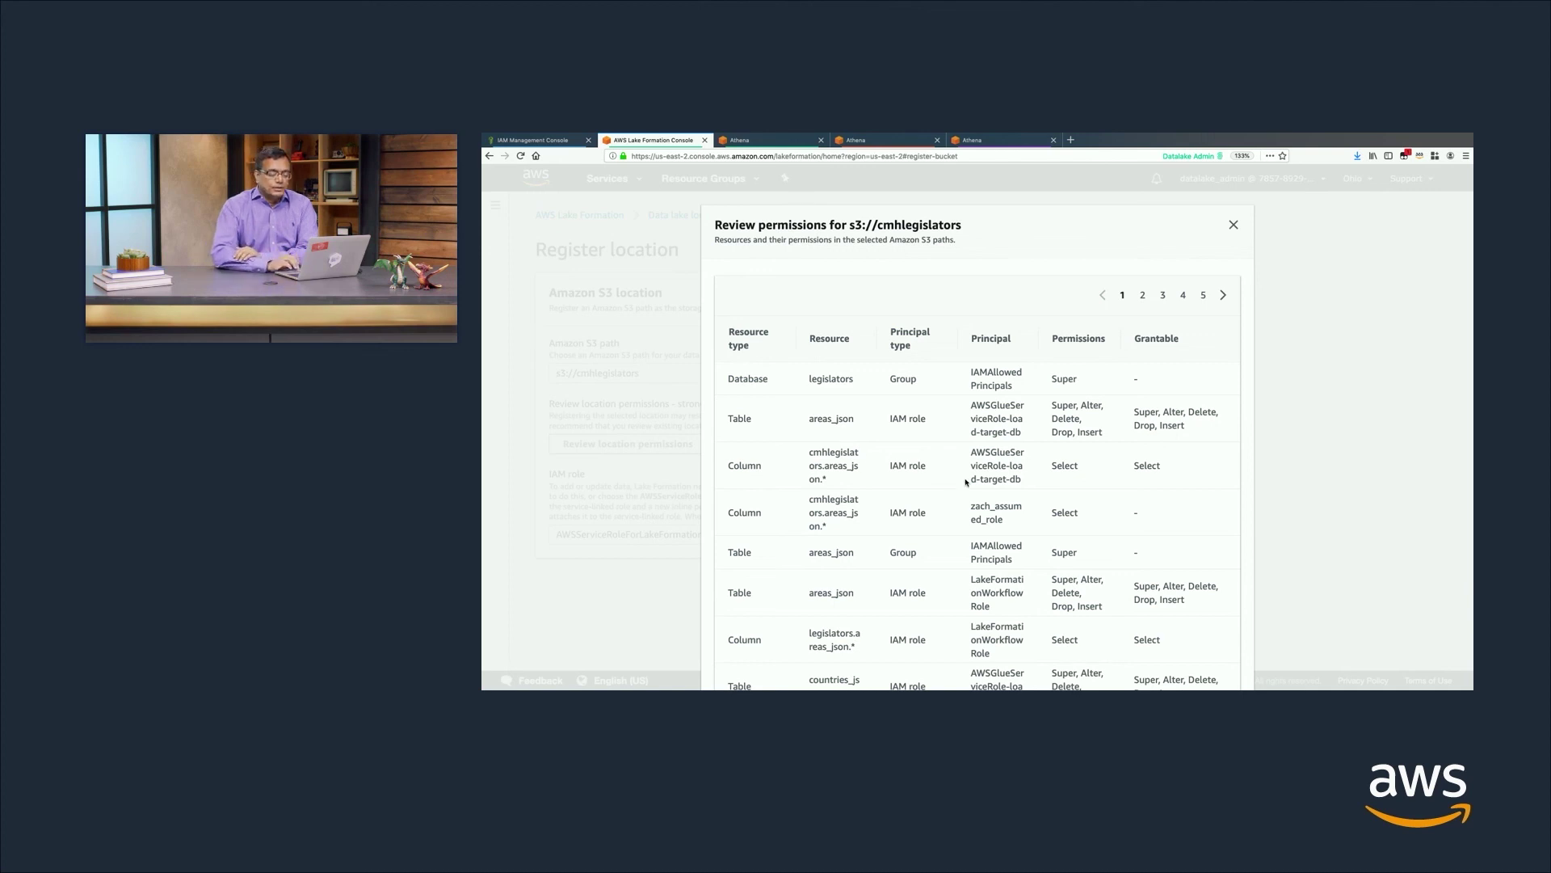
scroll(1141, 527, "down", 5)
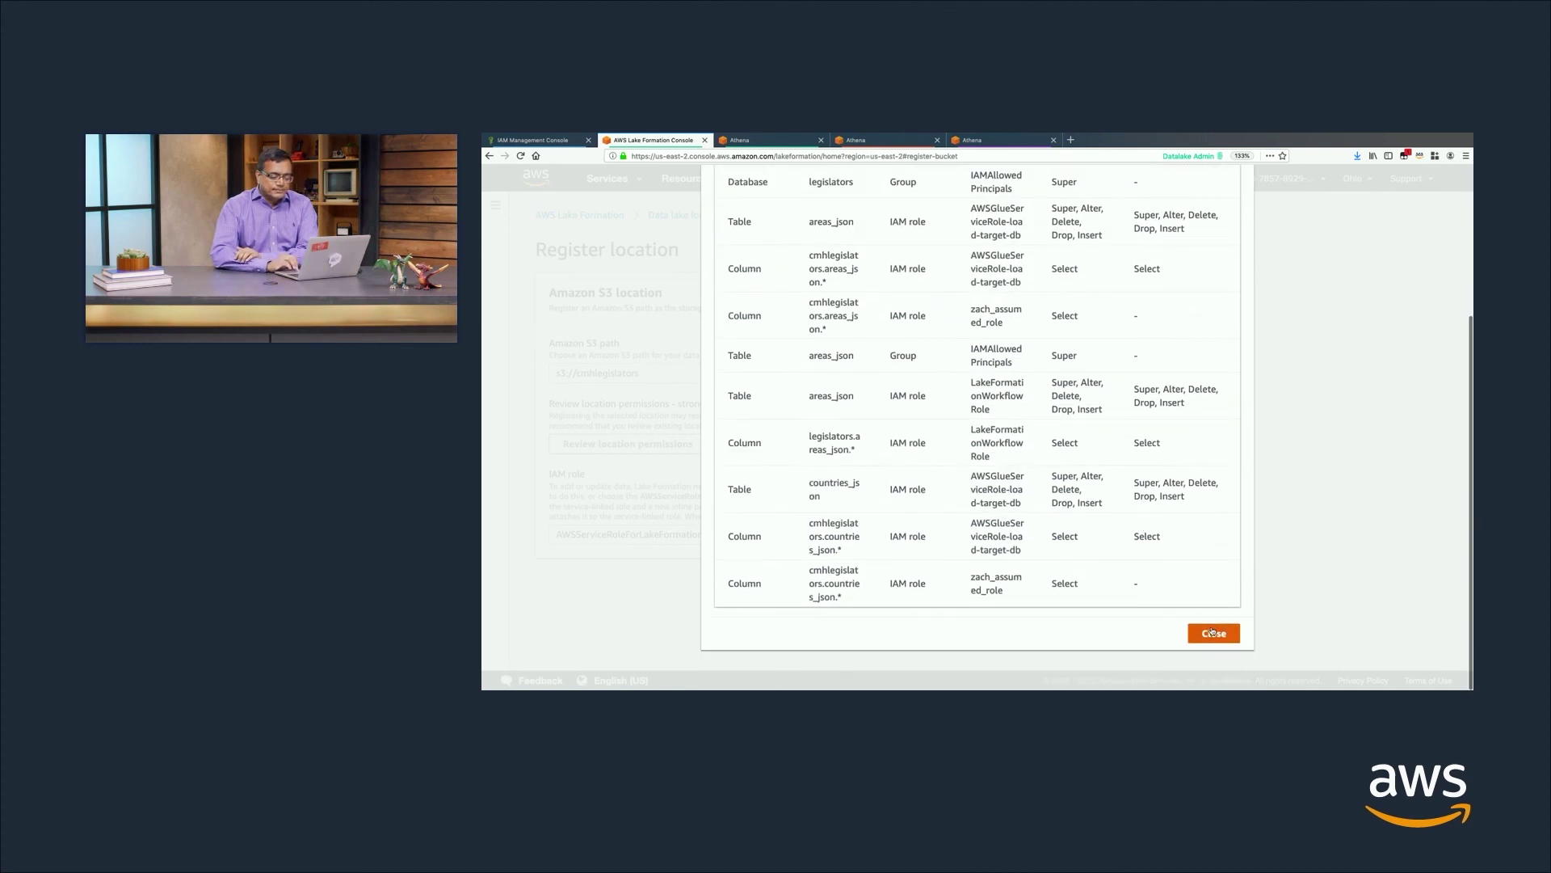
left_click(1212, 632)
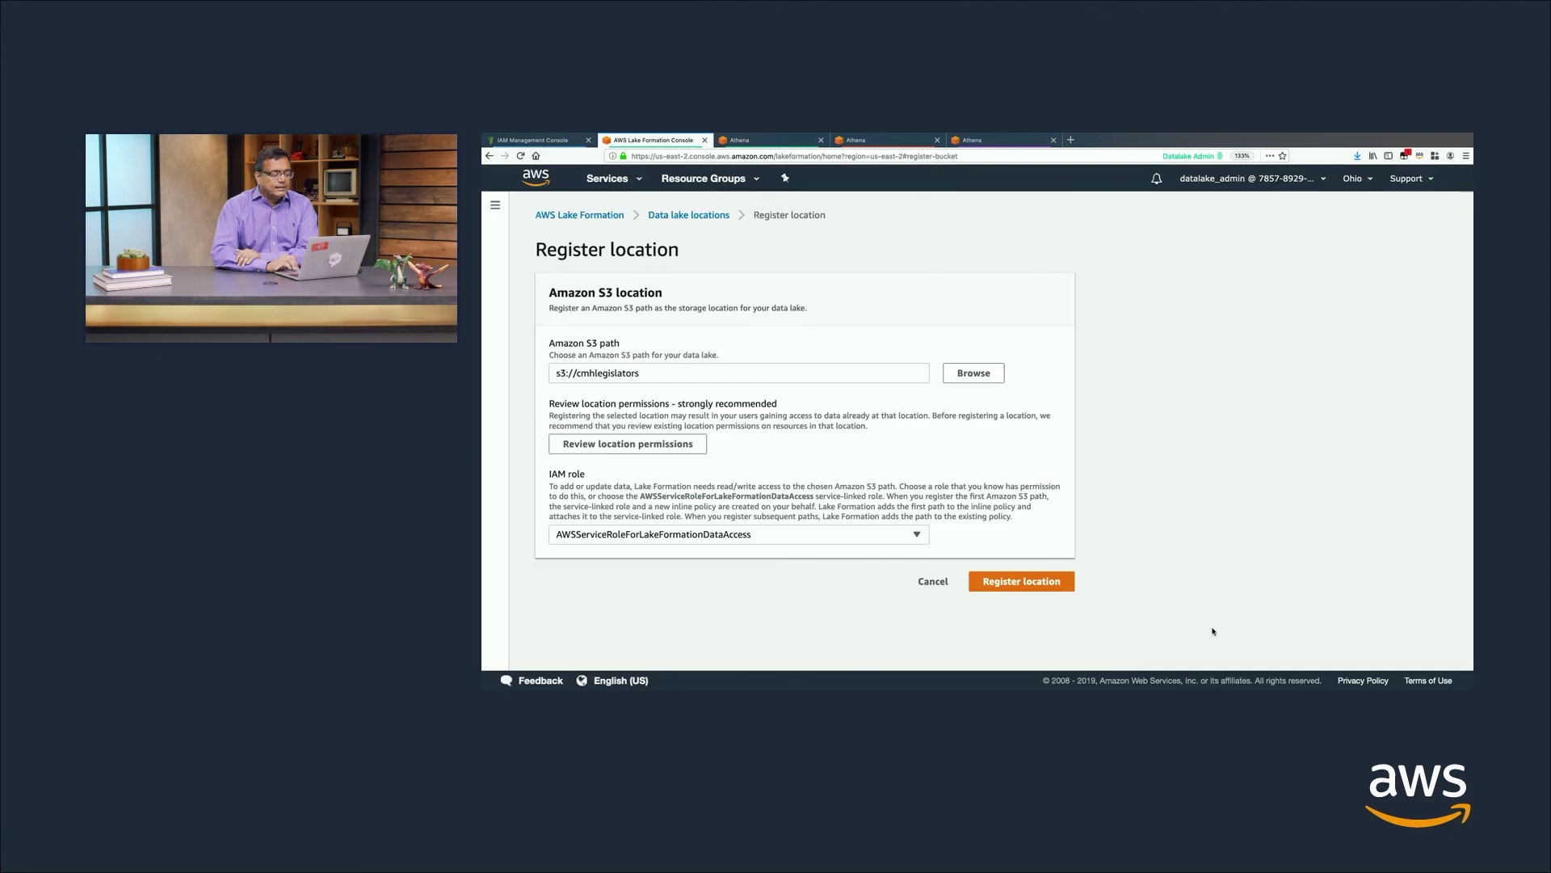
left_click(1043, 585)
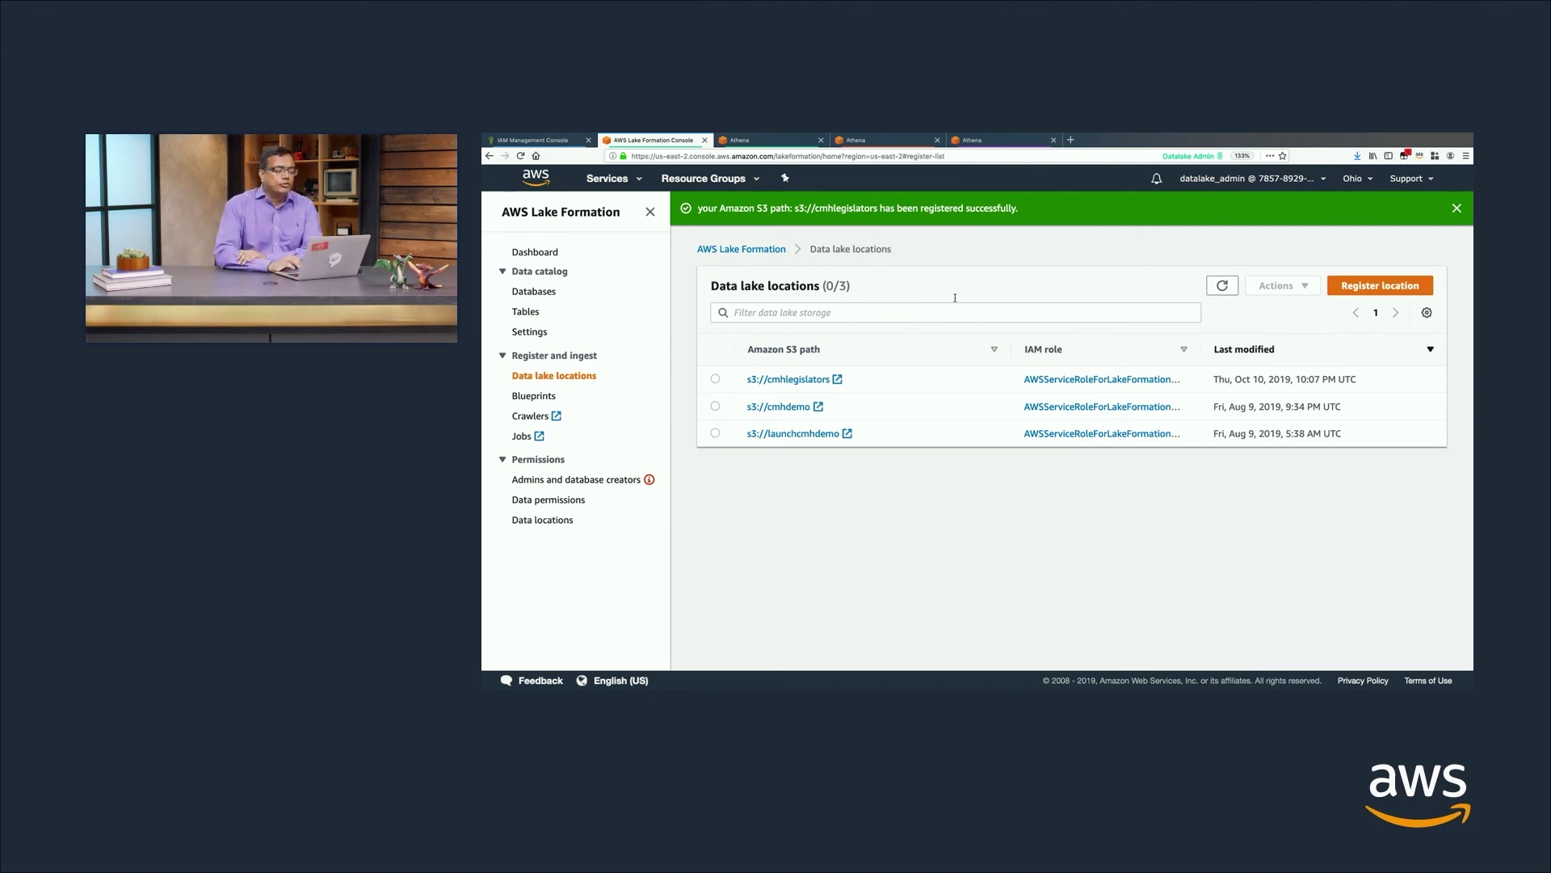
Switch to the Athena session that lists only memberships_json and preview that table from the legislators database
left_click(886, 143)
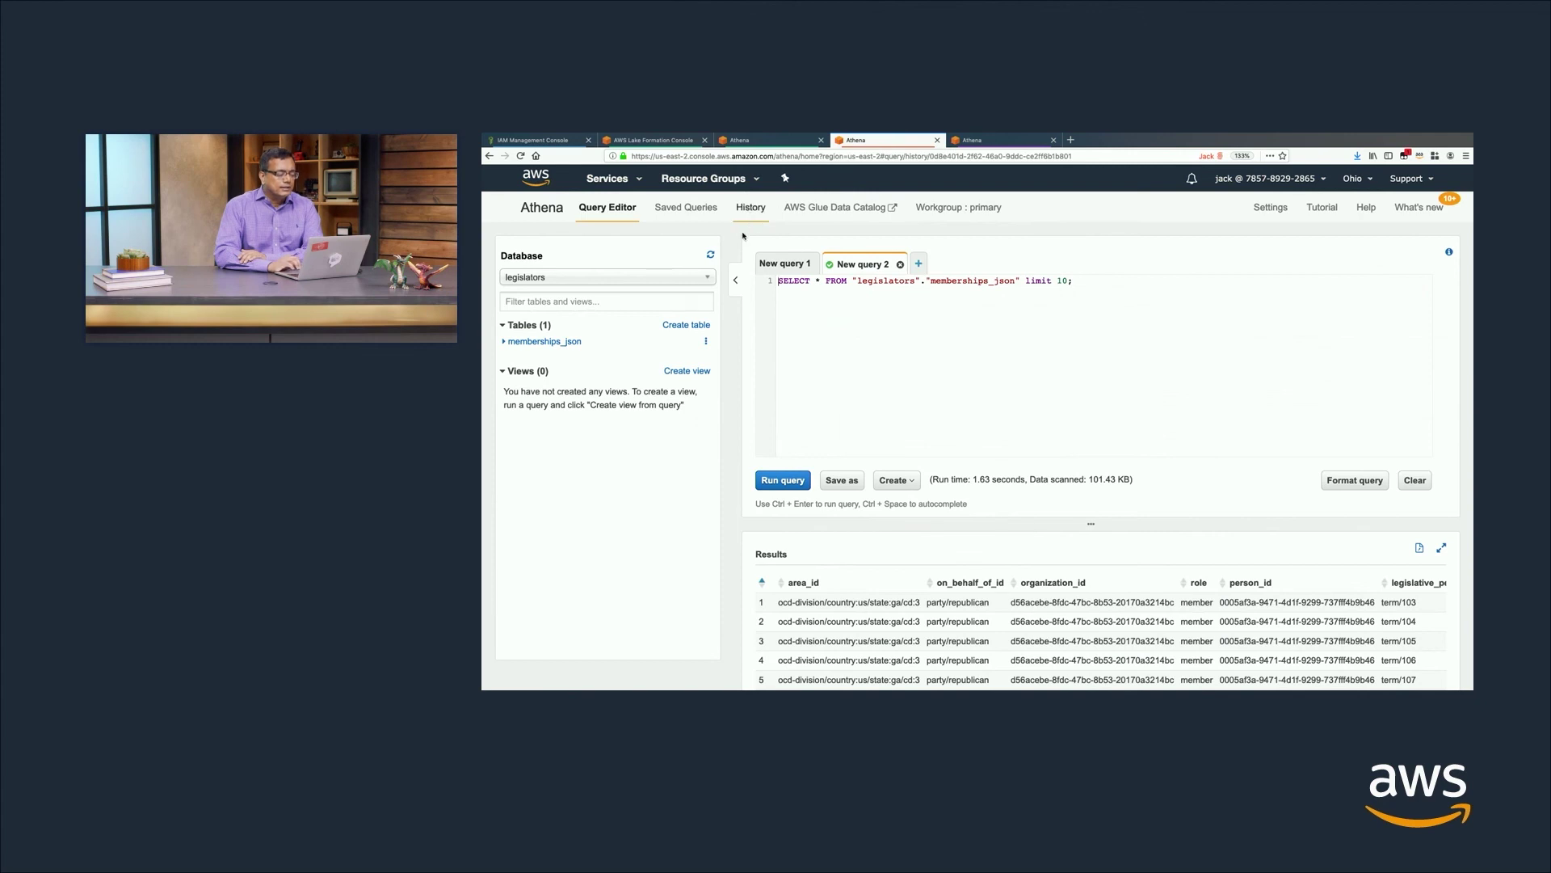
left_click(707, 342)
left_click(750, 317)
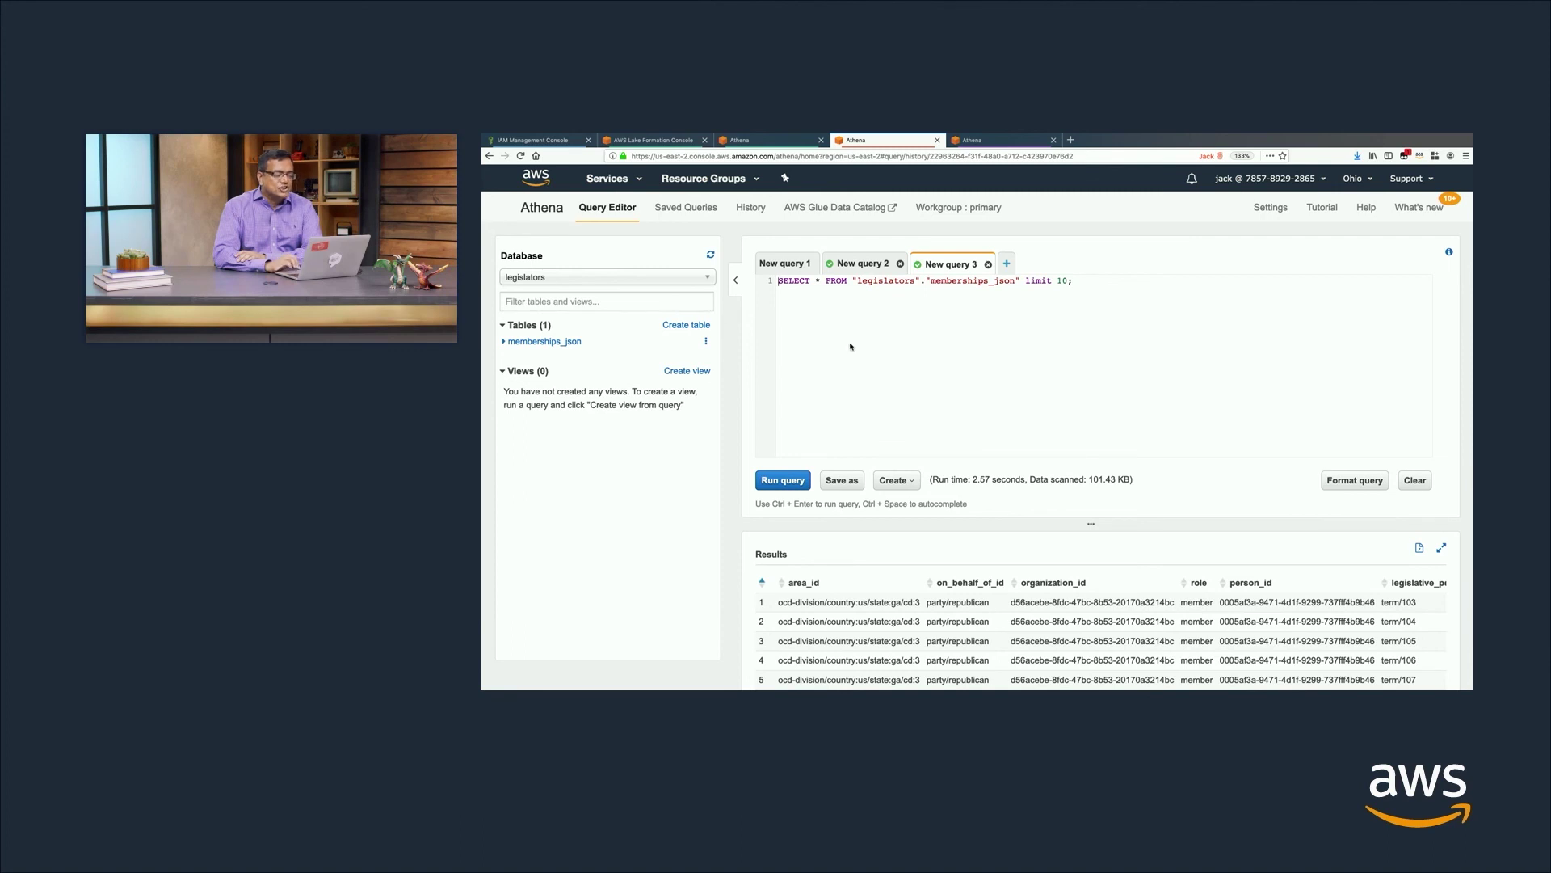
Switch to the Athena session listing events_json and persons_json and preview the events_json table
left_click(979, 143)
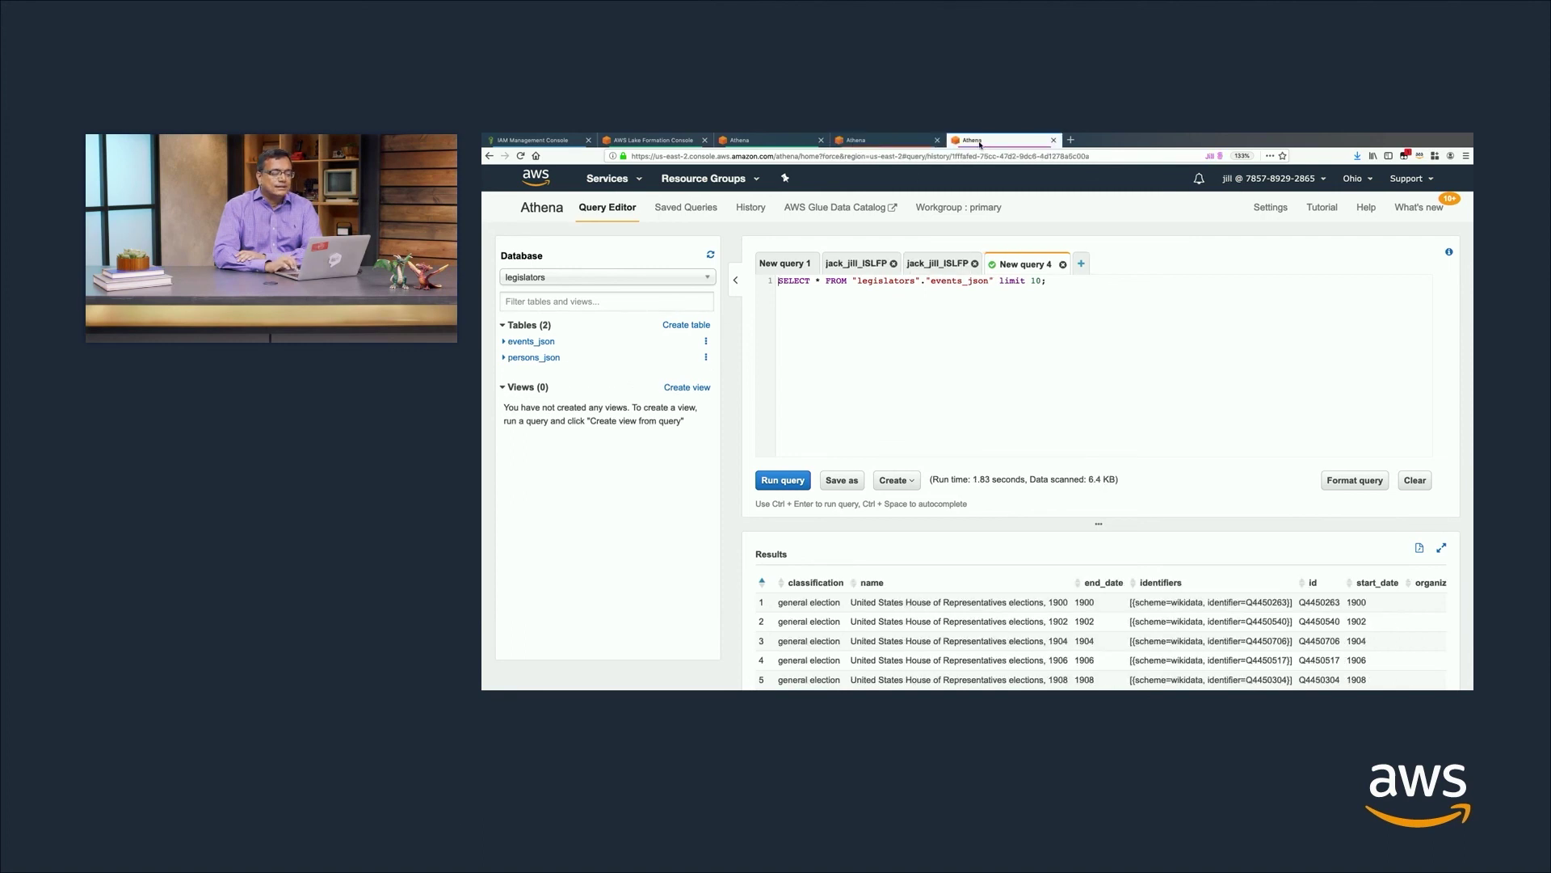
left_click(706, 341)
left_click(757, 322)
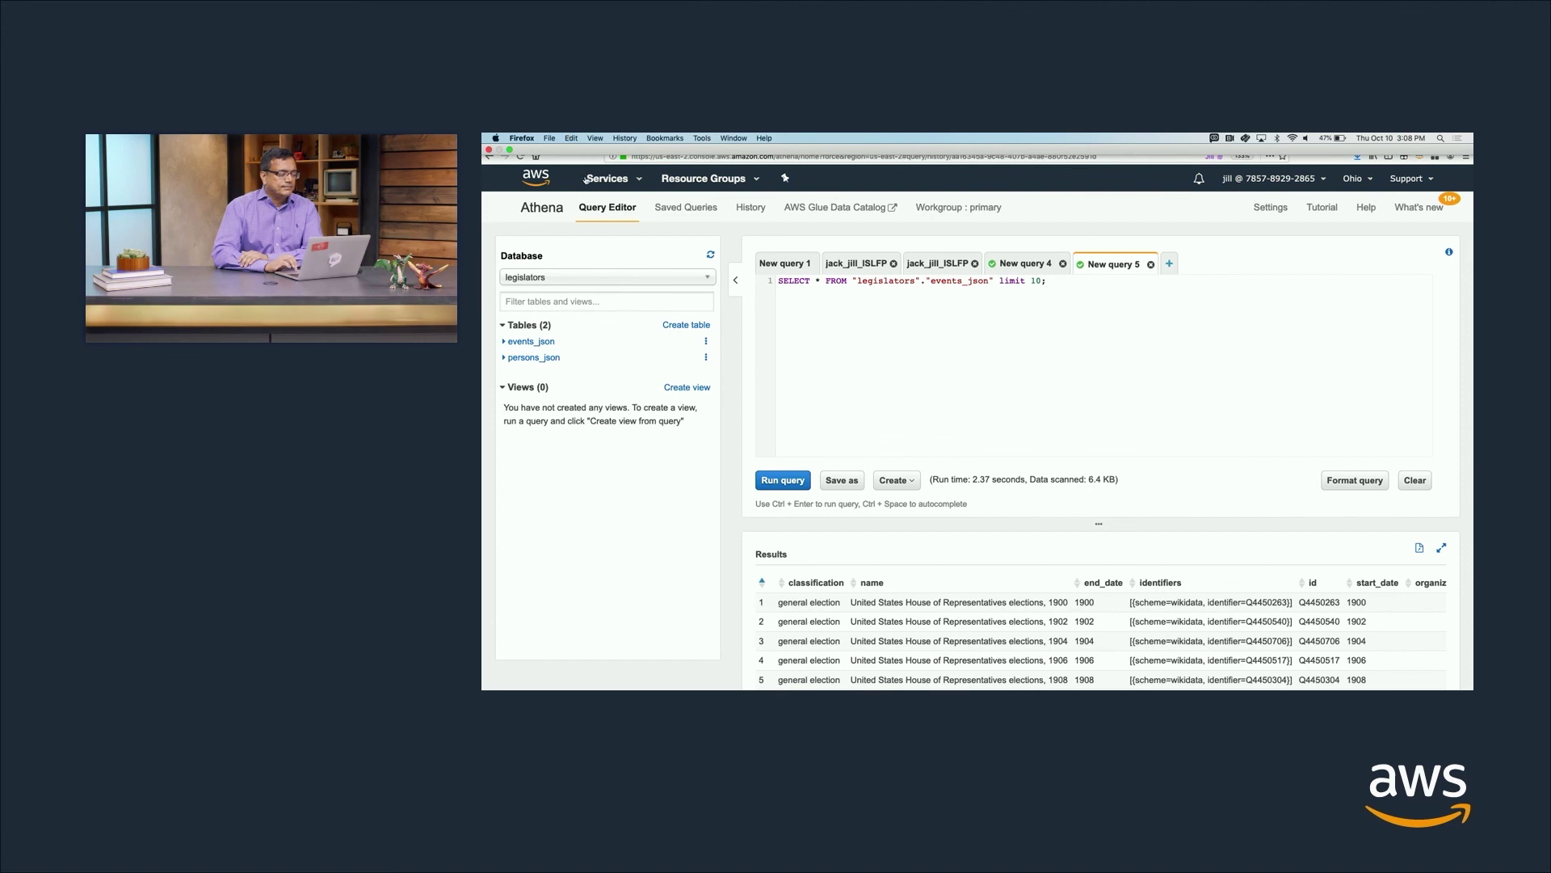
Switch to the IAM users, review the legislators_s3_members policy of the user with memberships access, and detach it from that user
left_click(553, 142)
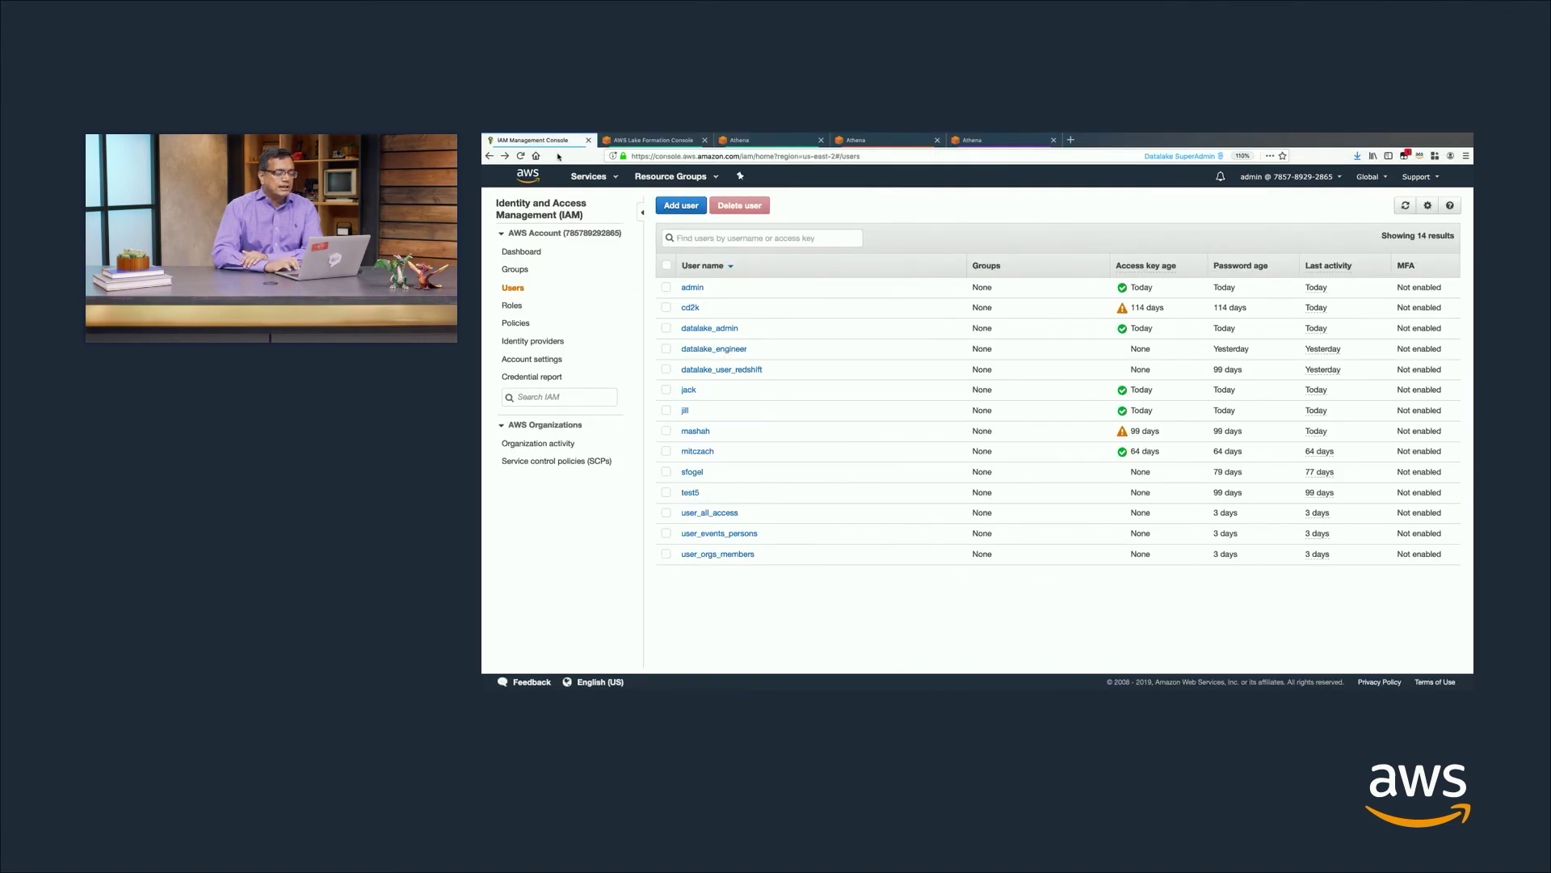
left_click(688, 389)
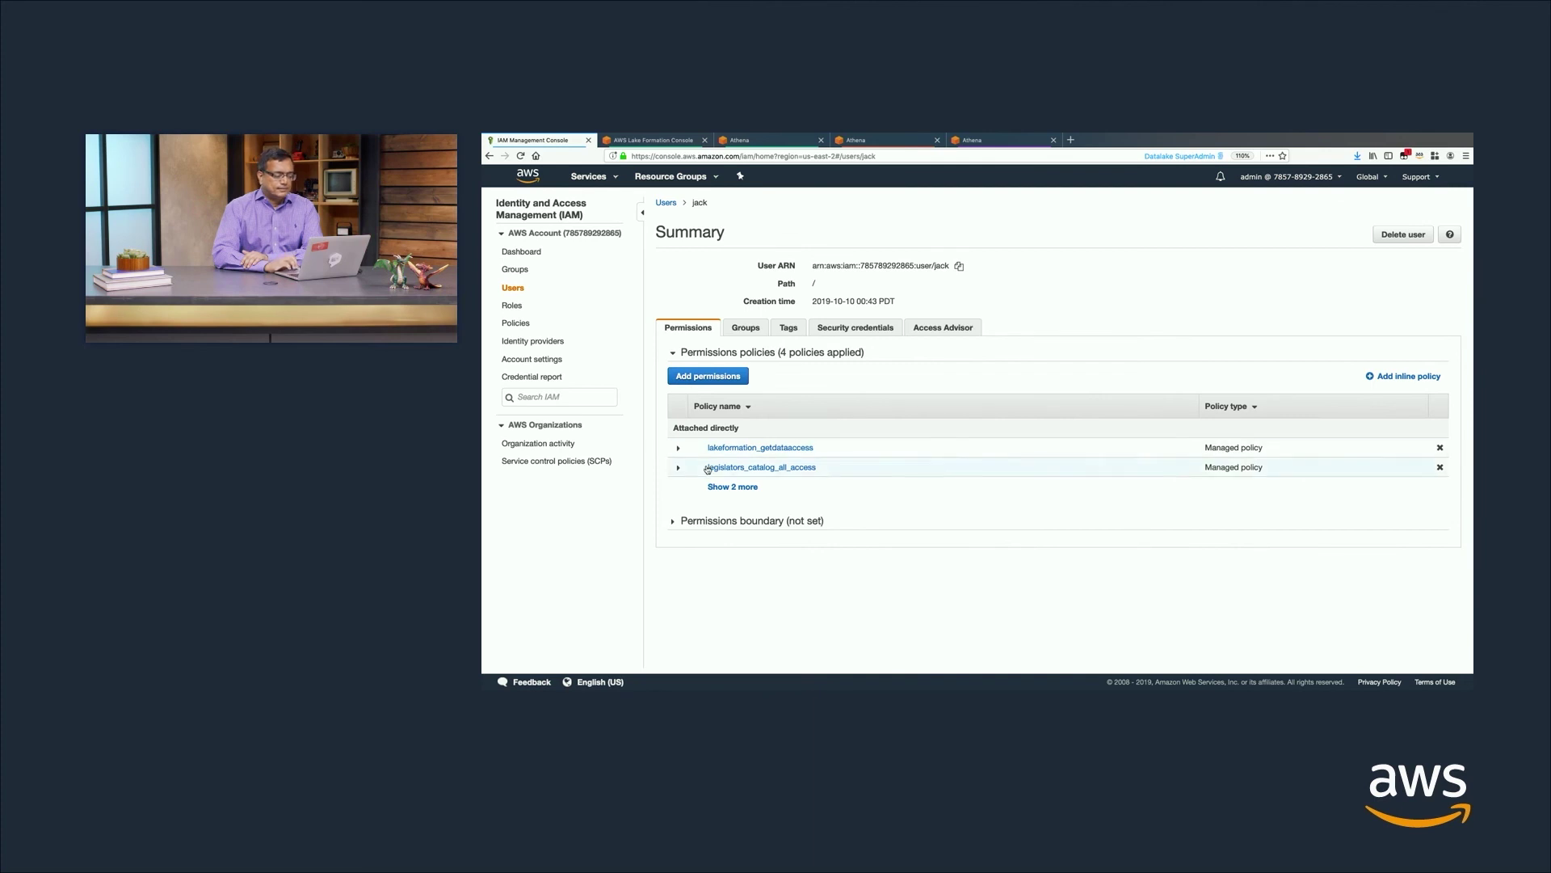
left_click(729, 488)
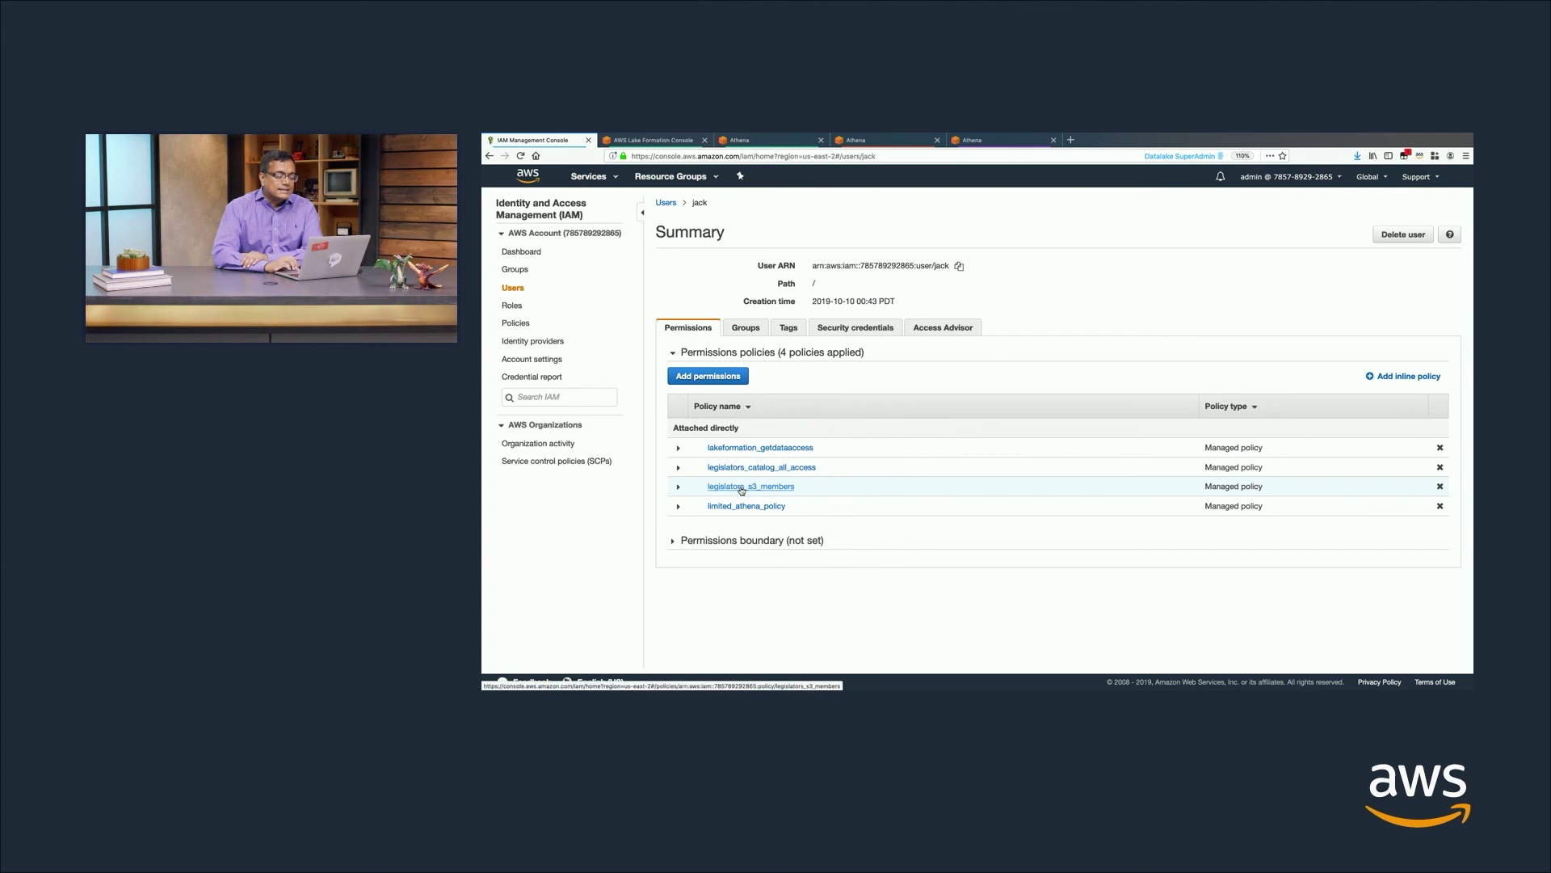
left_click(678, 487)
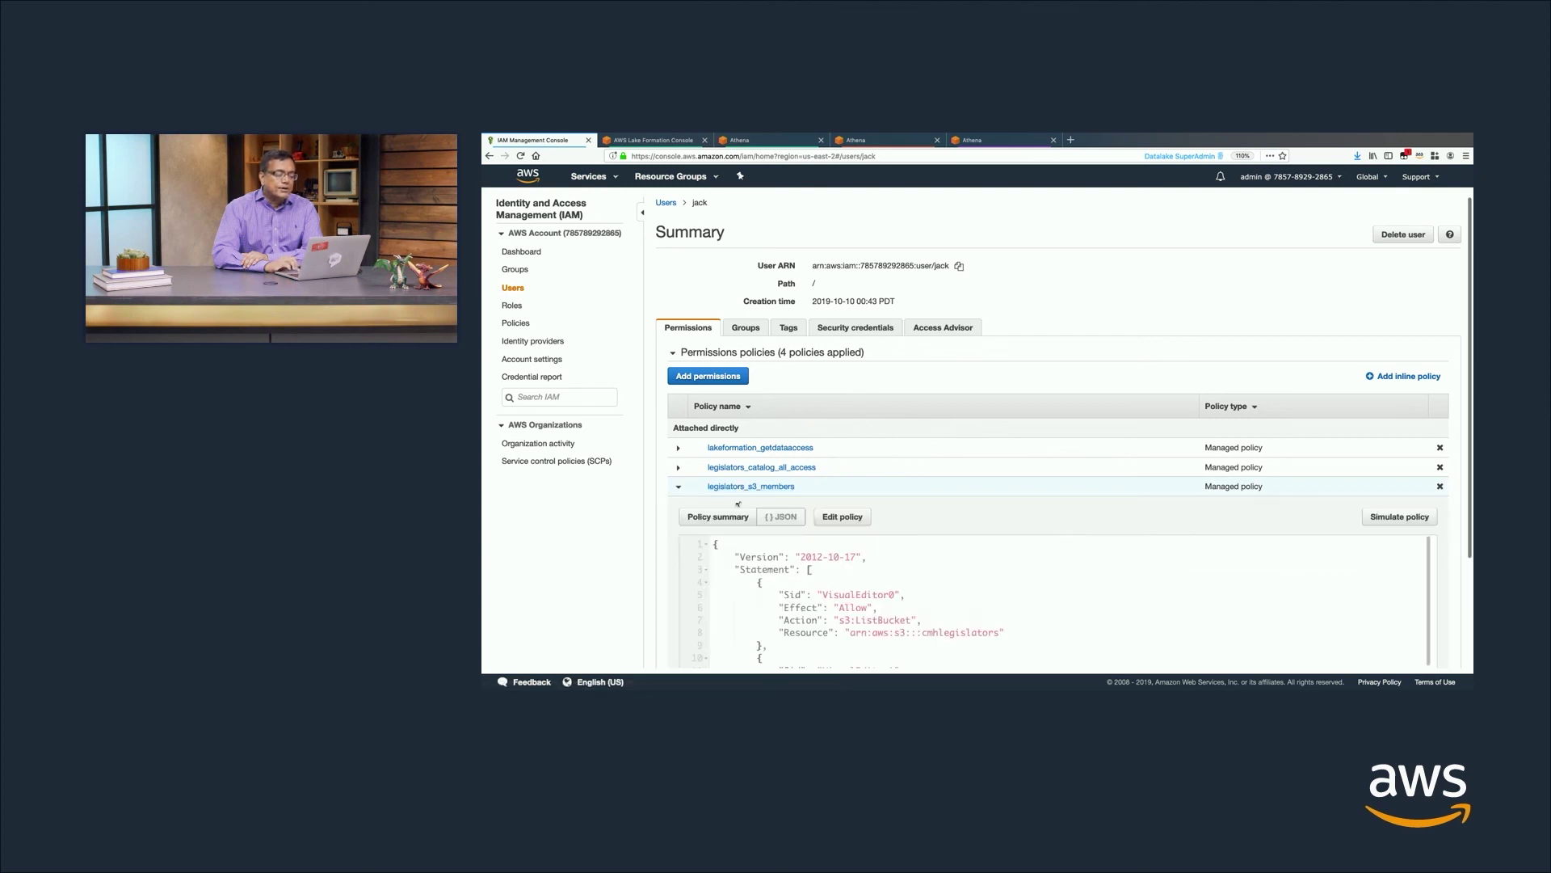
scroll(774, 559, "down", 5)
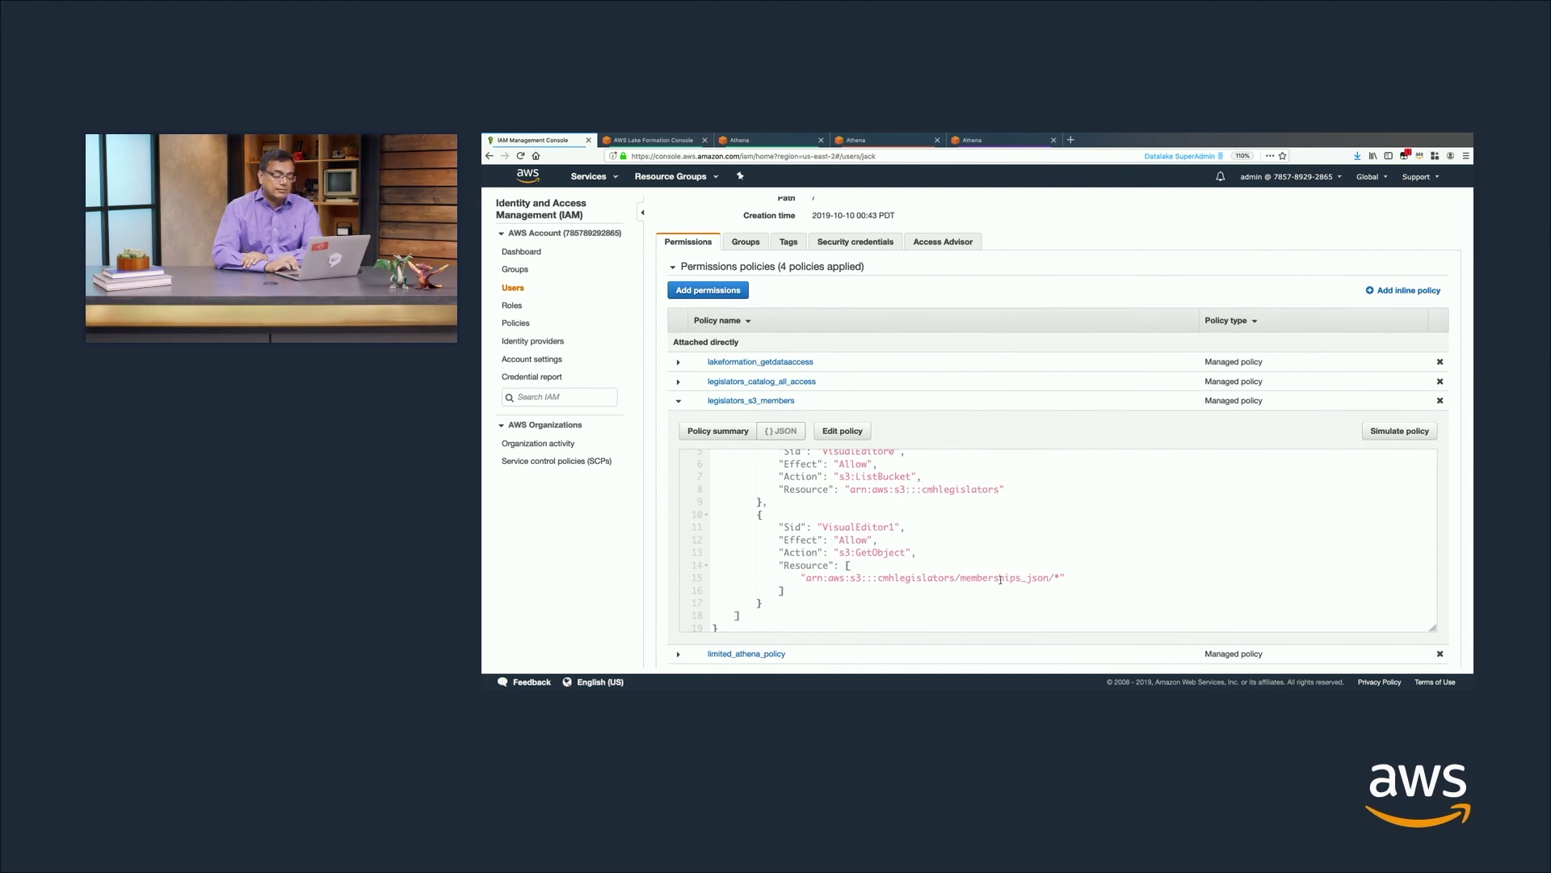
left_click(1441, 400)
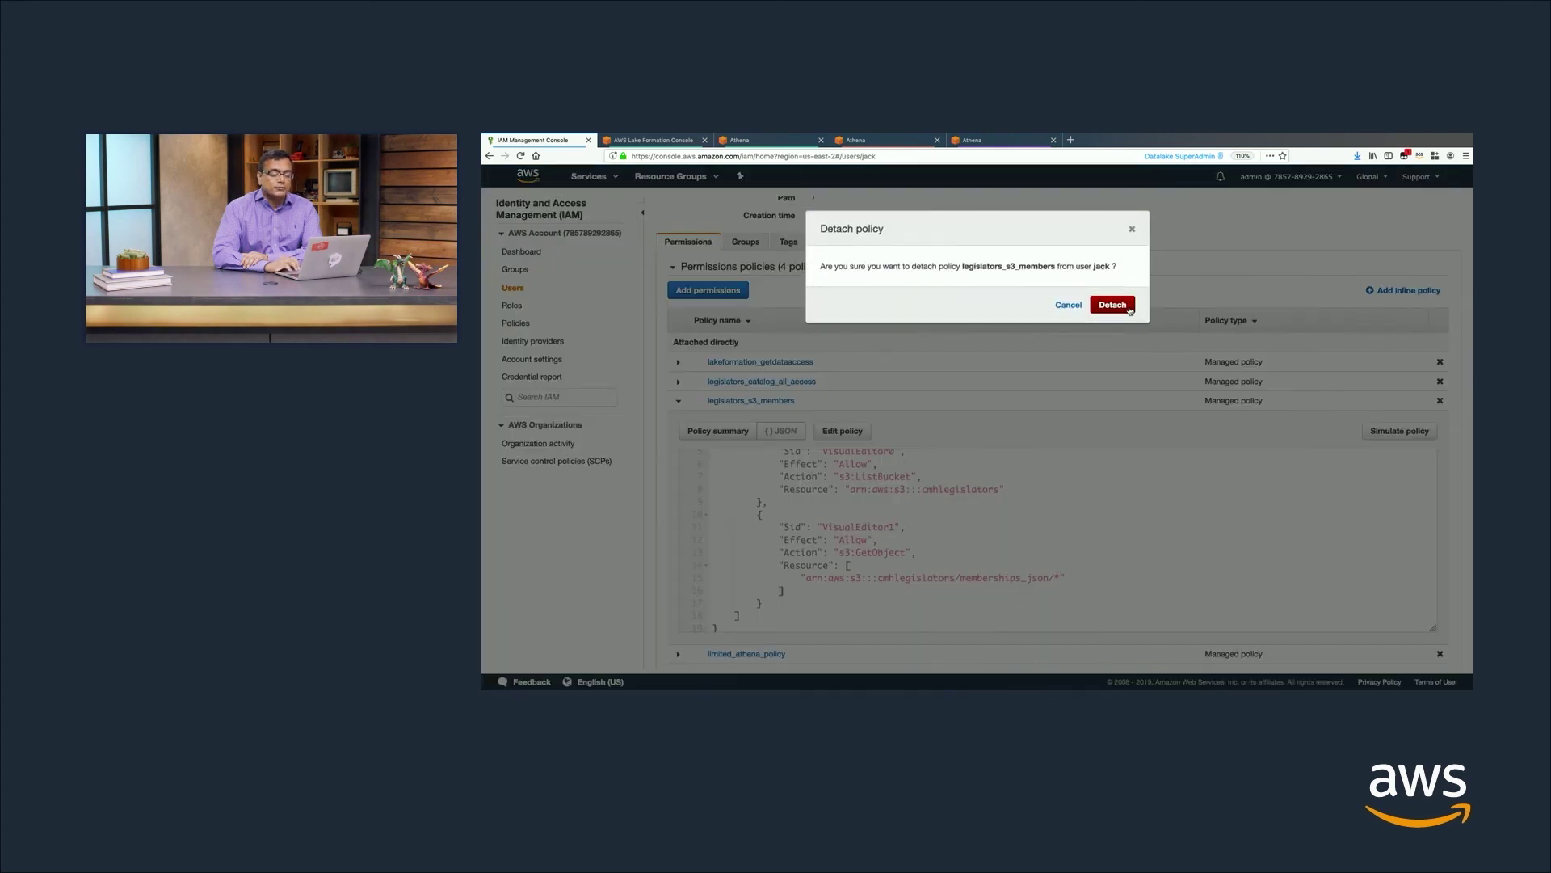
left_click(1127, 308)
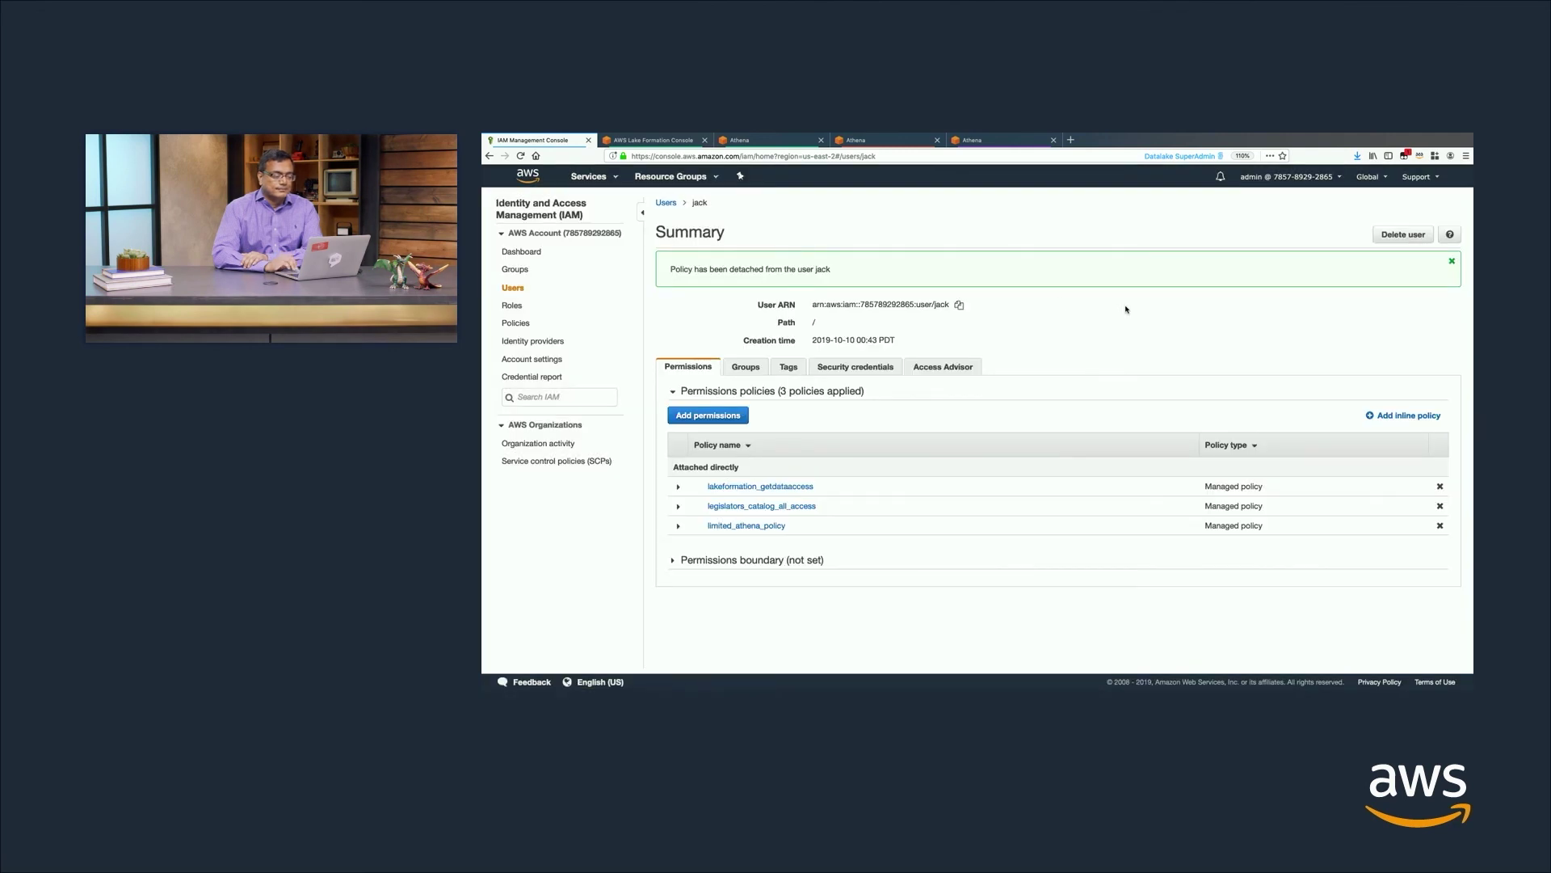
Open the IAM user with events and persons access, review its legislators_s3_events_persons policy, and detach that policy from the user
left_click(517, 289)
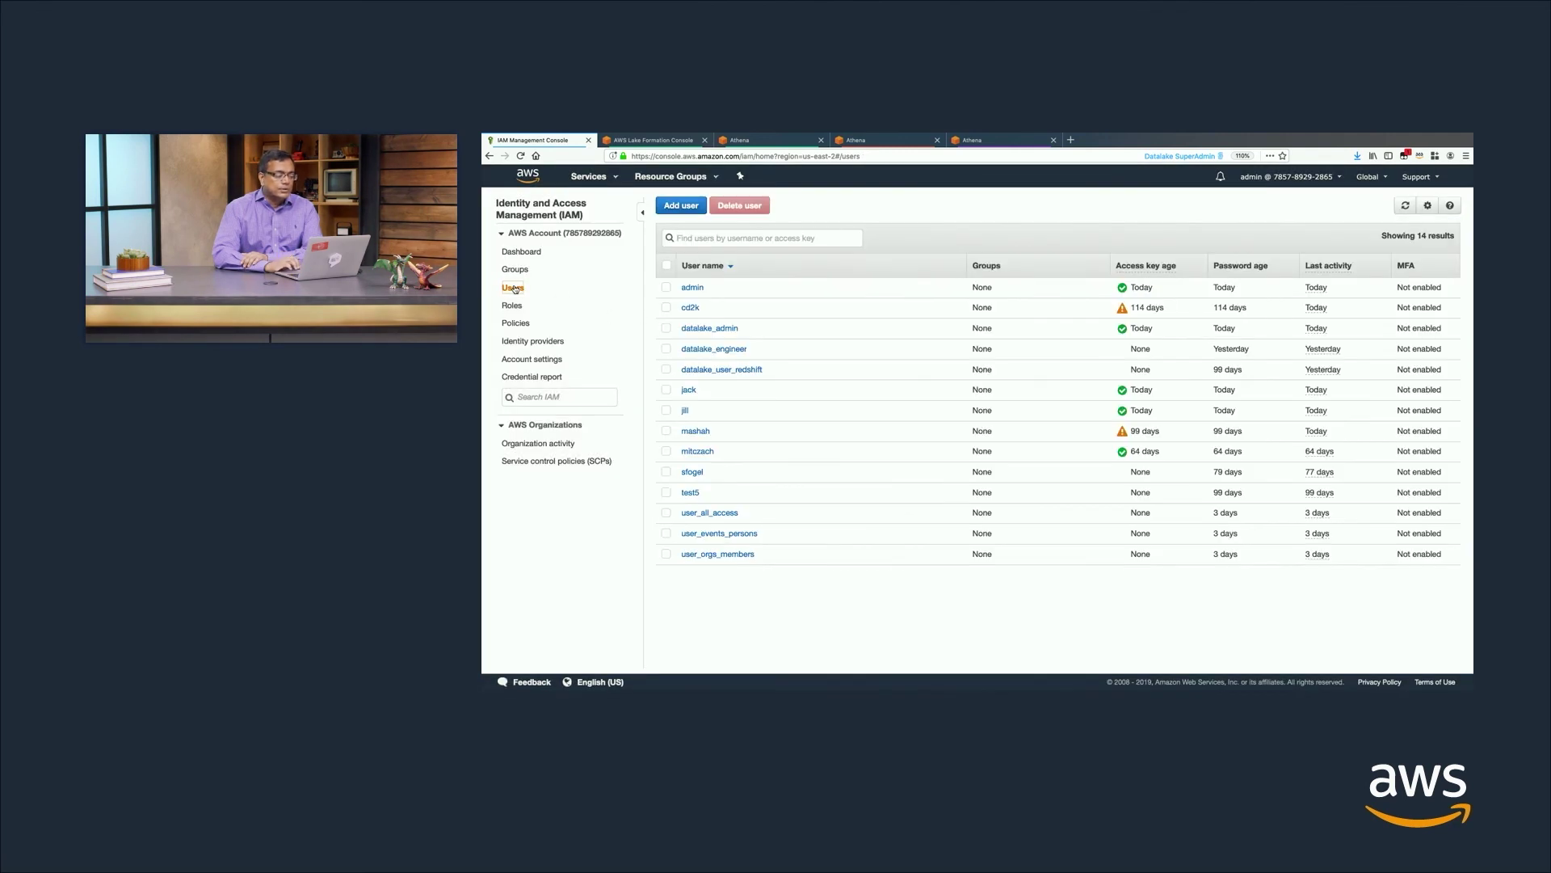
left_click(686, 411)
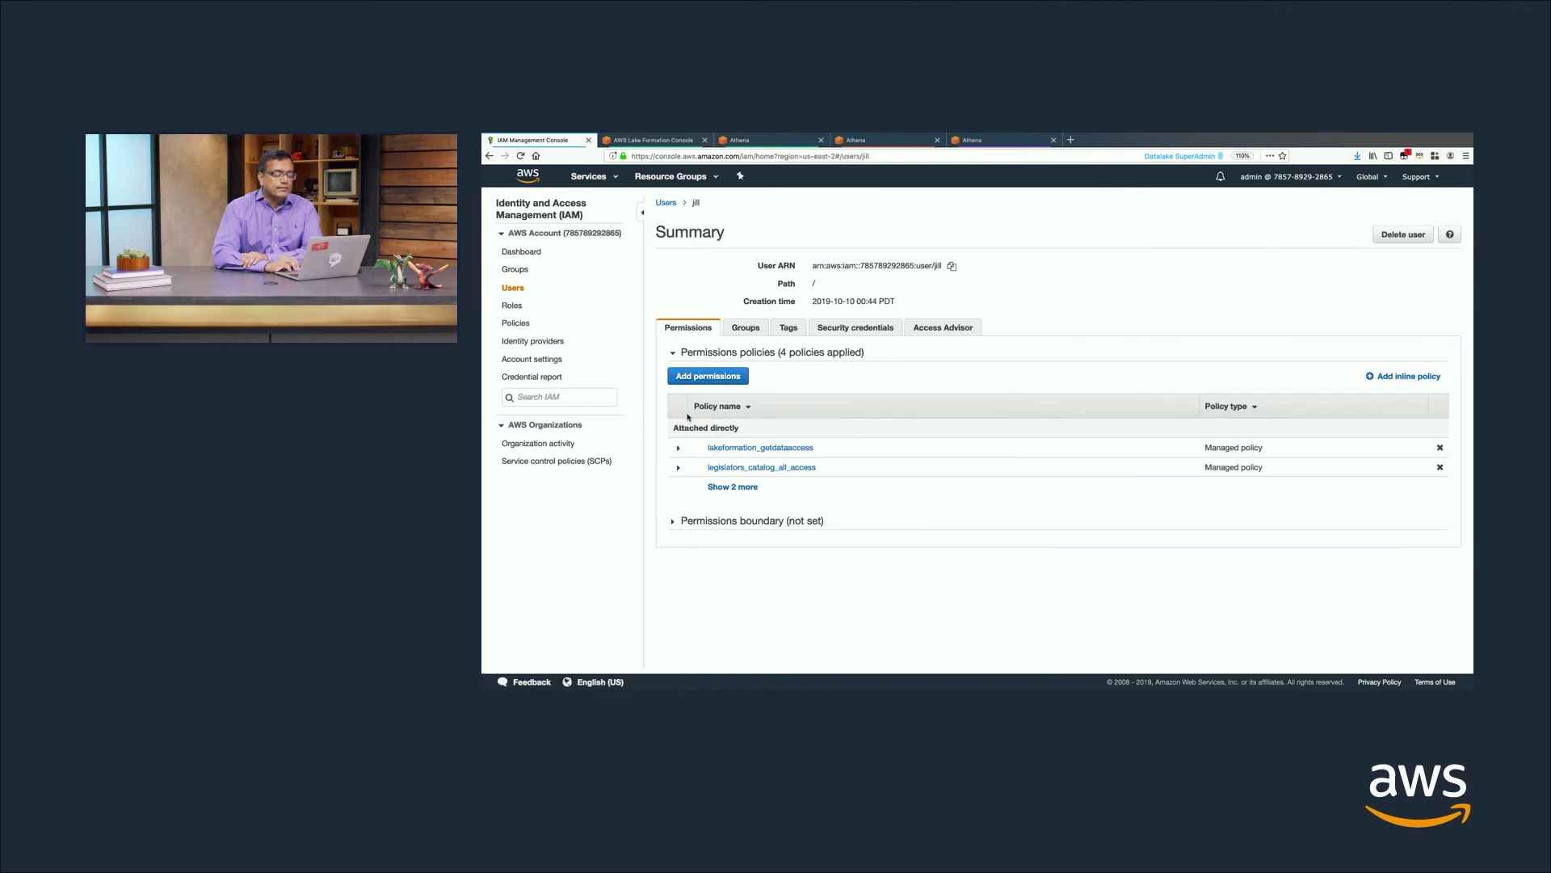
left_click(716, 487)
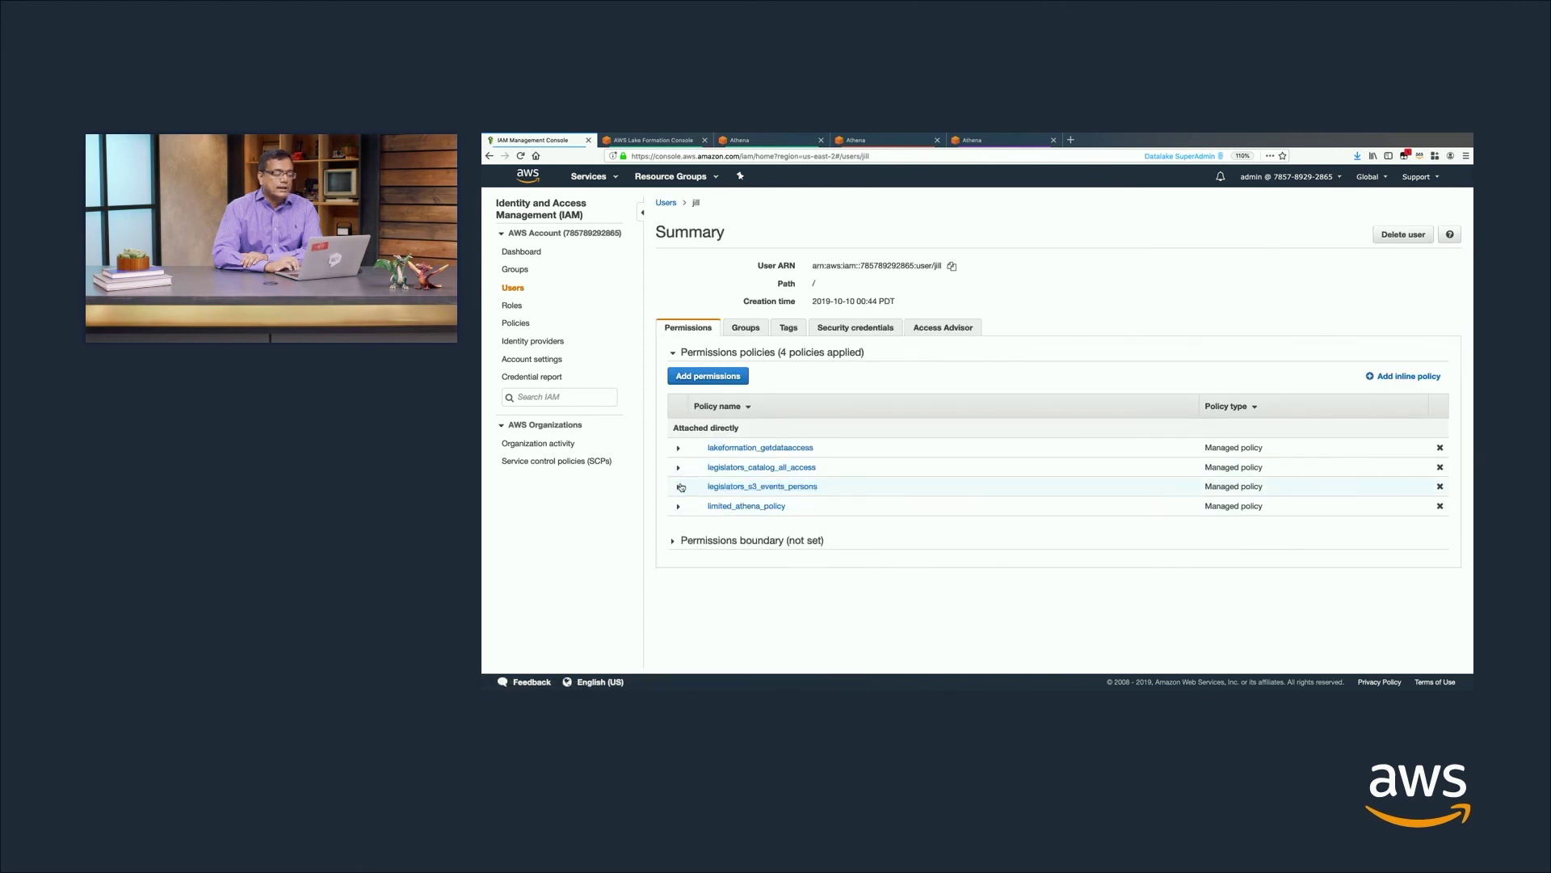
left_click(681, 486)
scroll(680, 538, "down", 2)
scroll(680, 538, "down", 2)
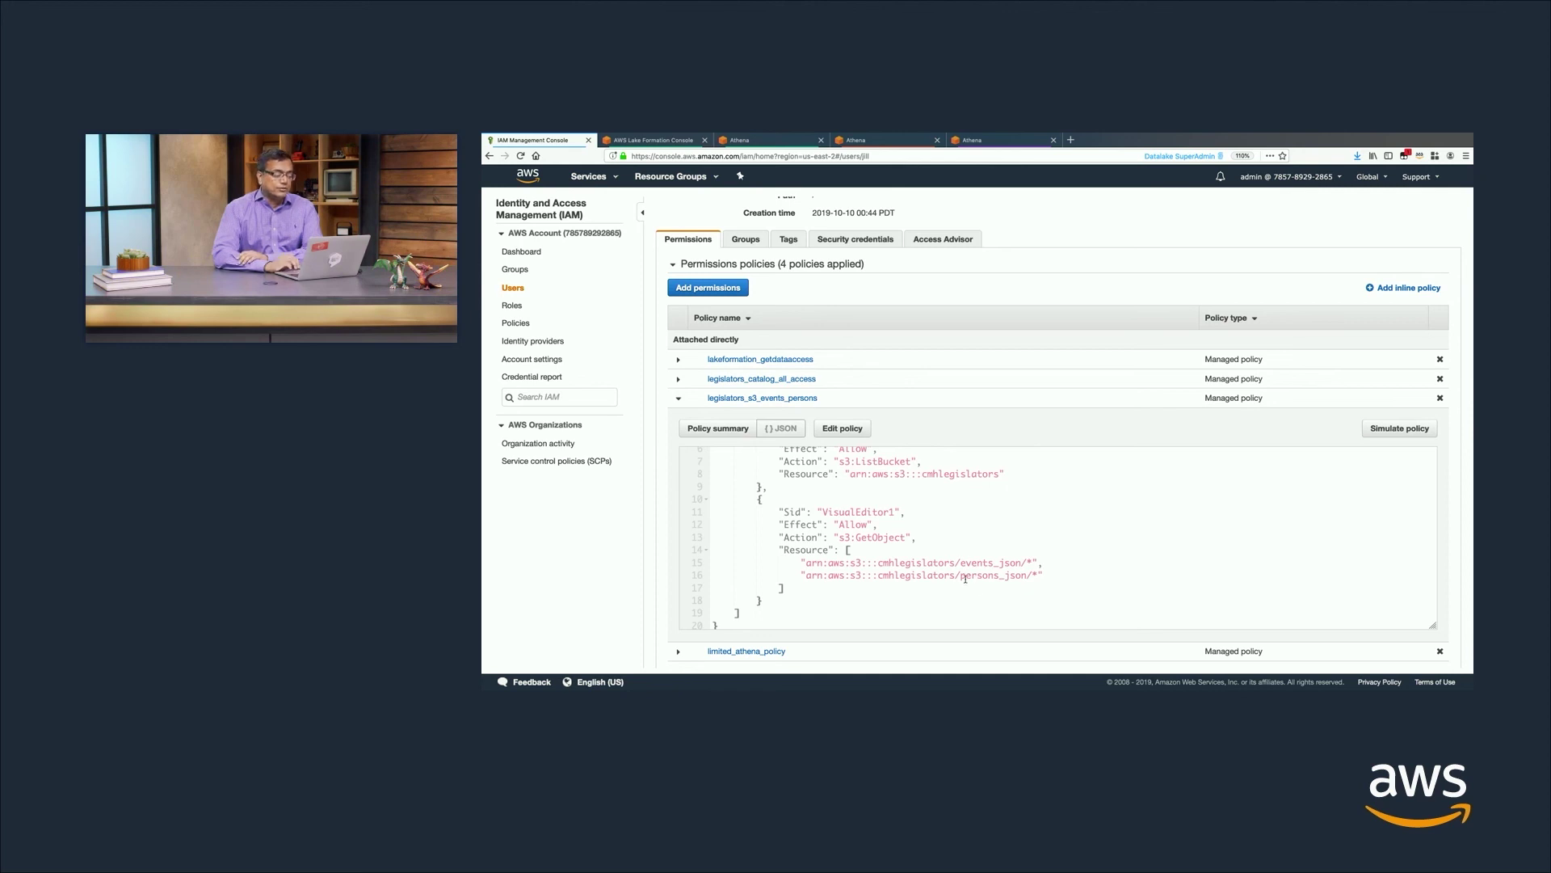
left_click(1440, 398)
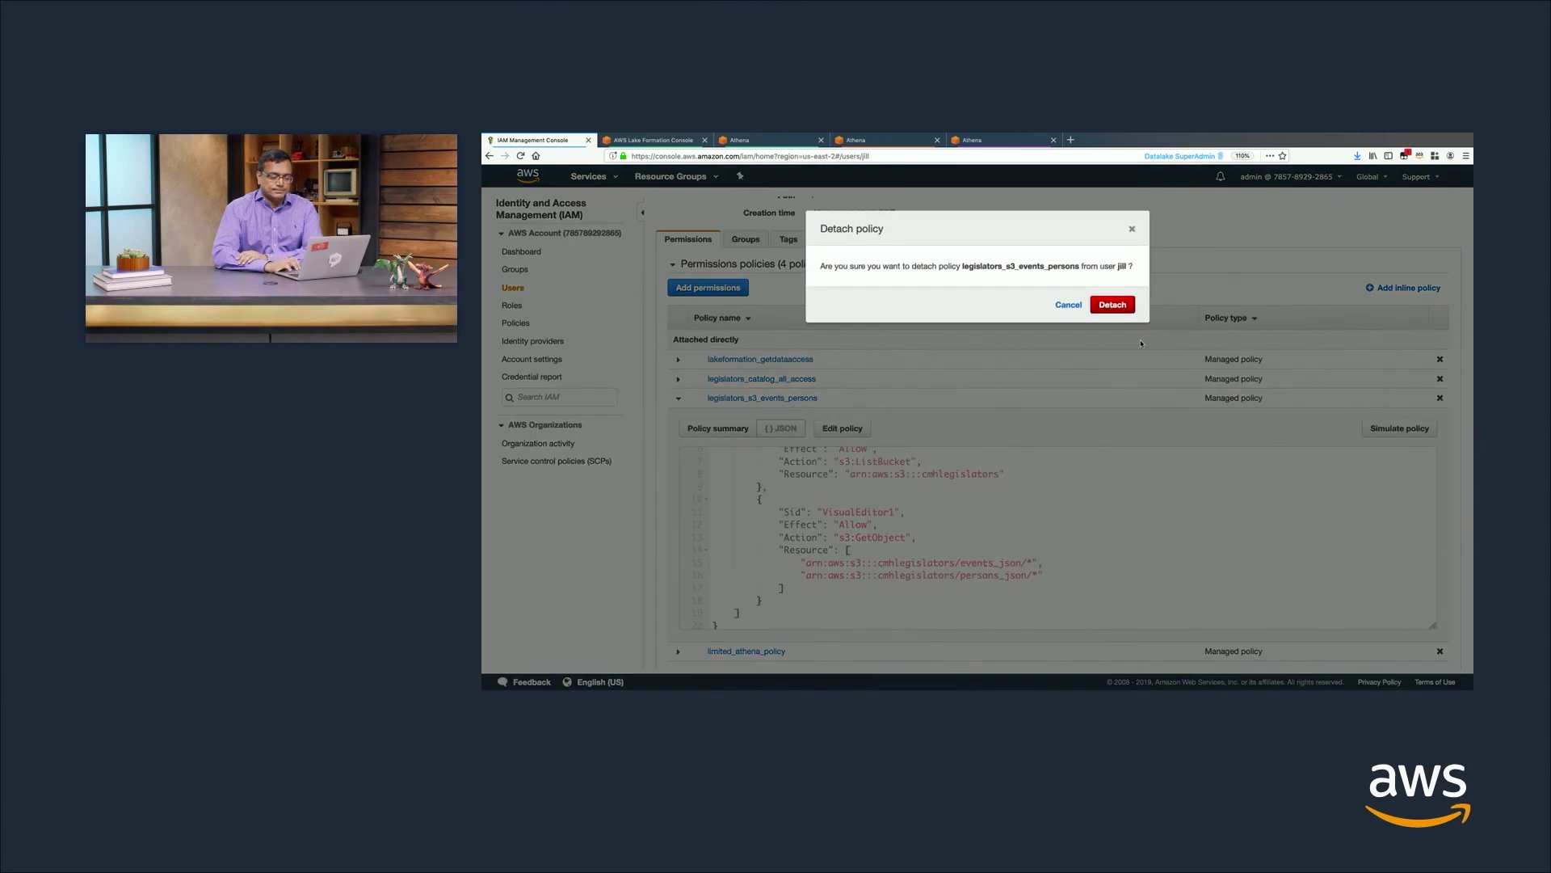
left_click(1128, 309)
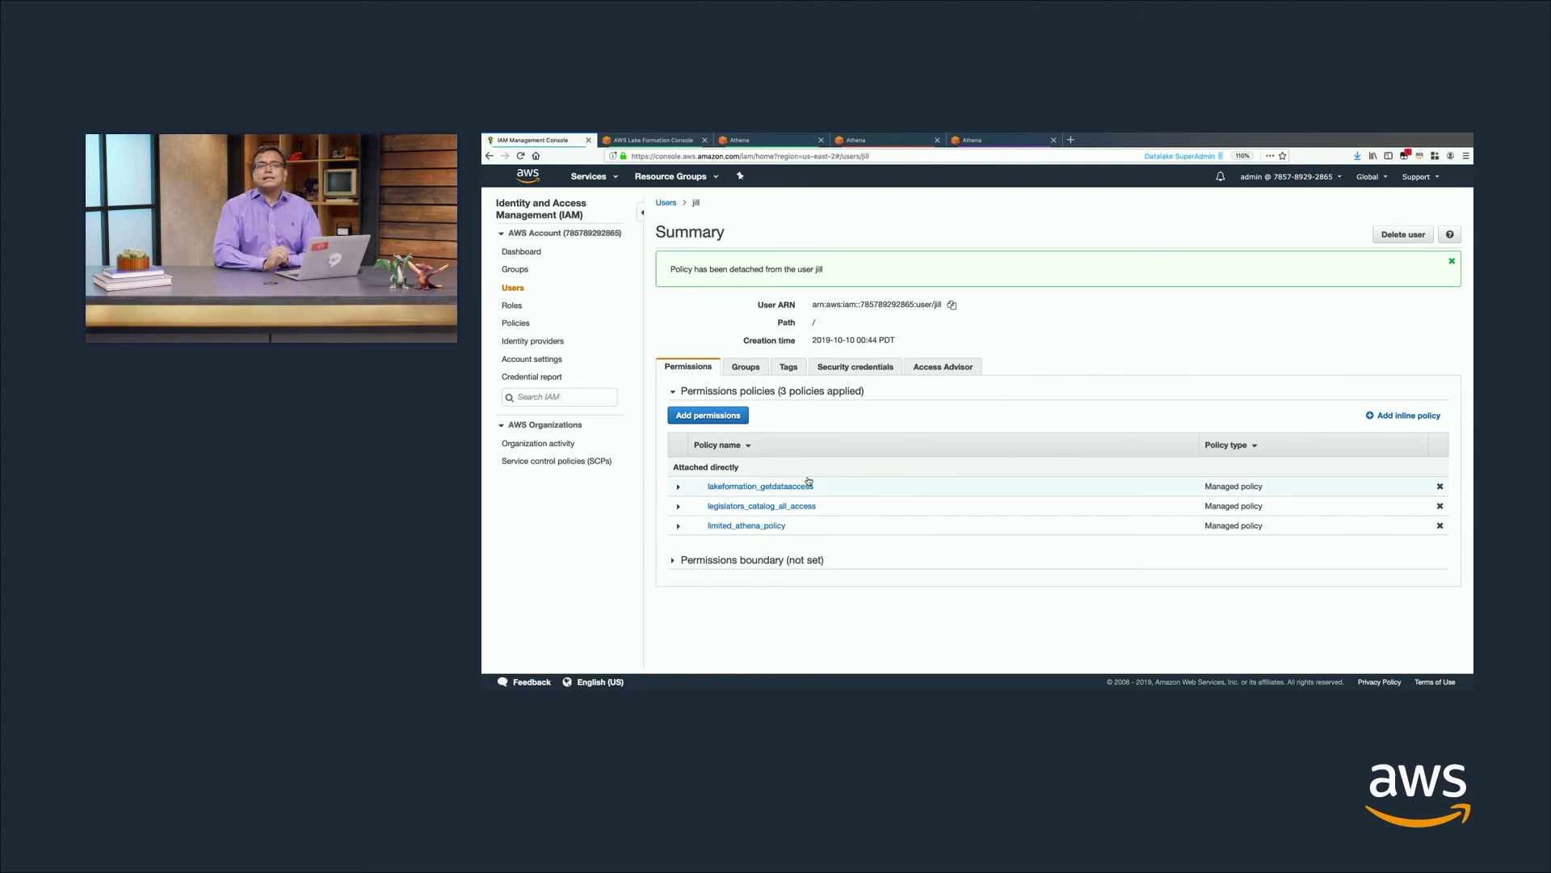
Switch to the Athena session listing events_json and persons_json and preview events_json again to test access without the S3 policy
left_click(998, 138)
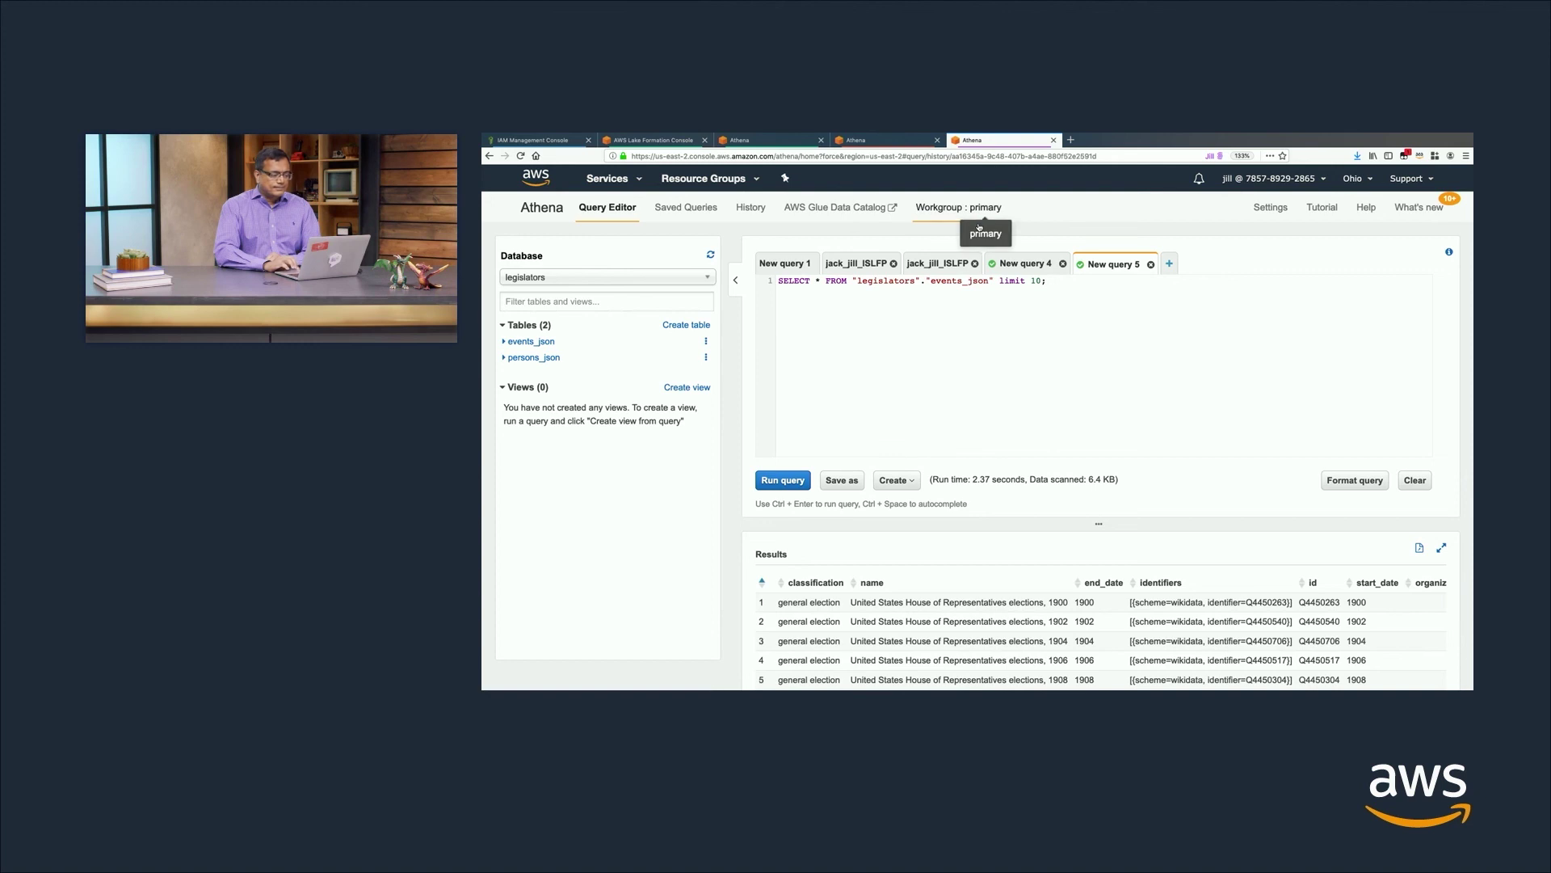
left_click(706, 341)
left_click(737, 322)
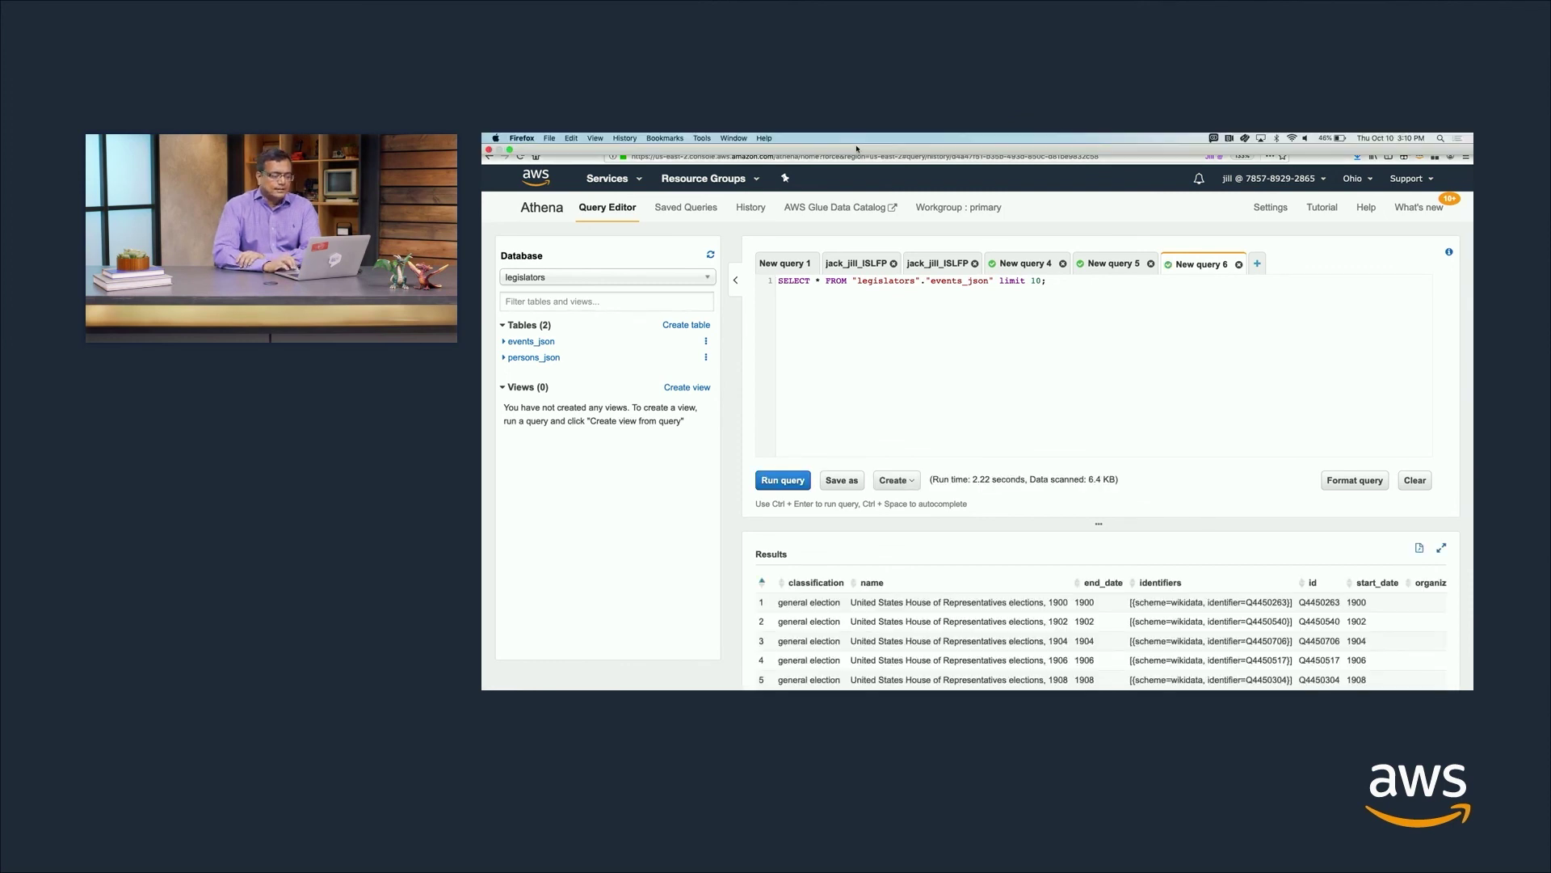
Switch to the Athena session listing only memberships_json and rerun its 10-row SELECT query on that table
left_click(907, 143)
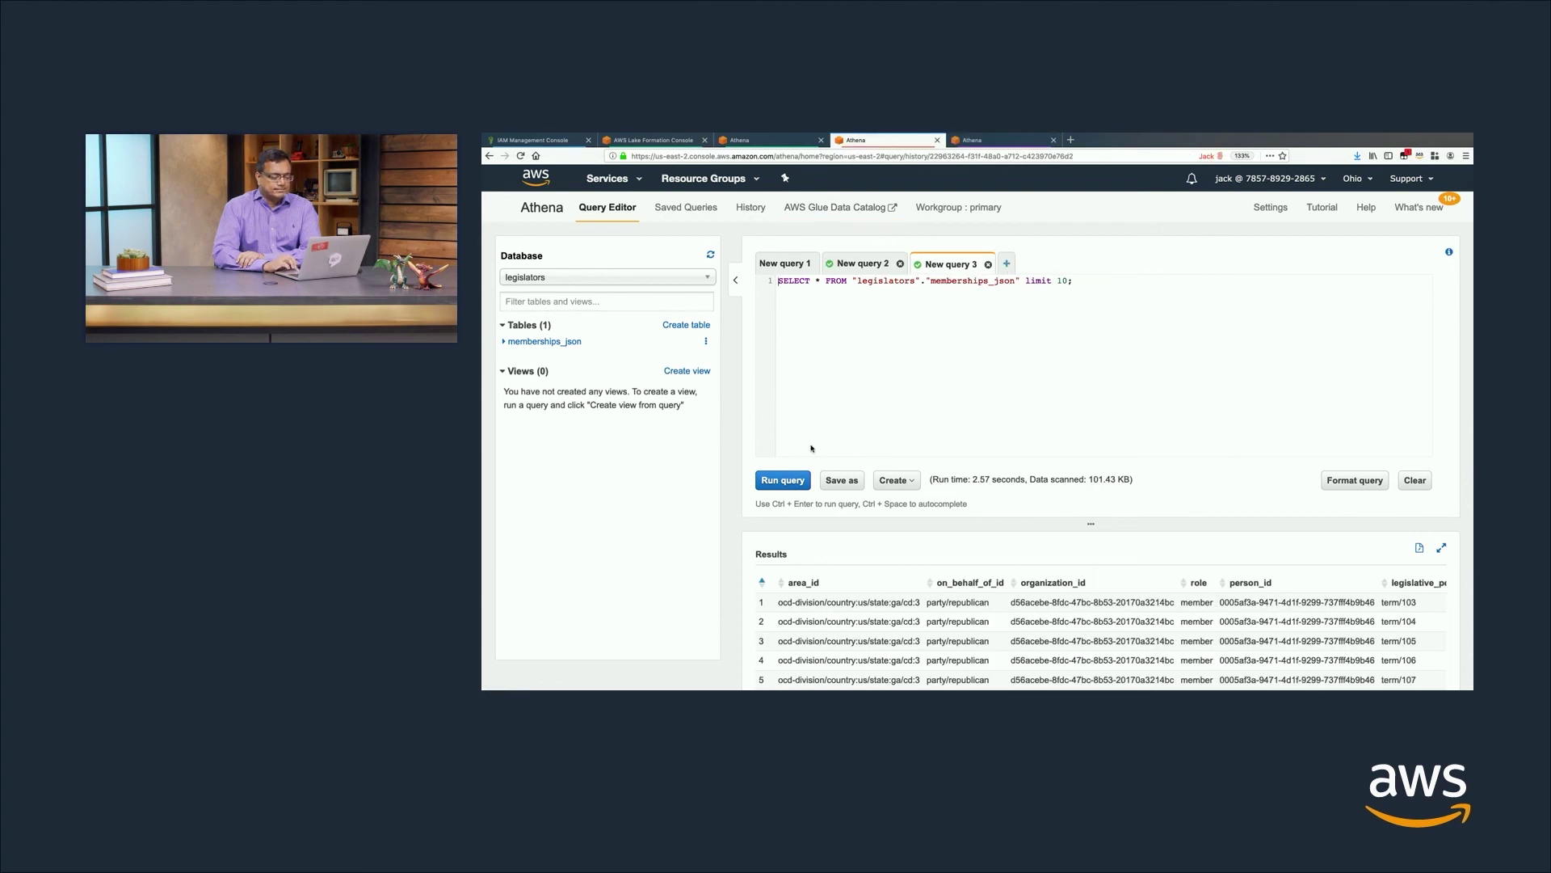
left_click(773, 480)
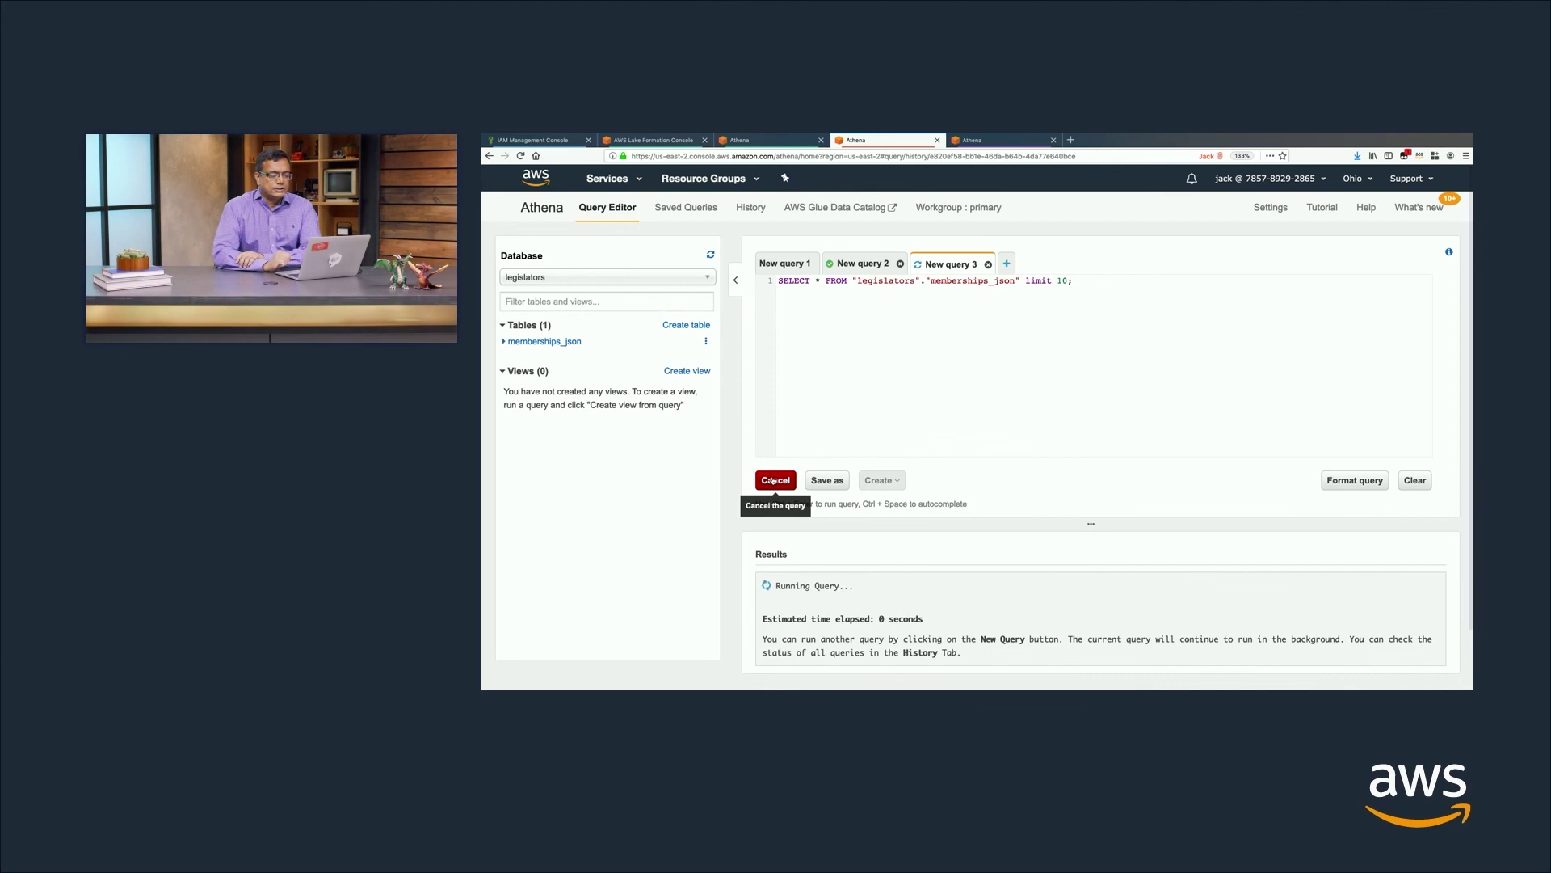